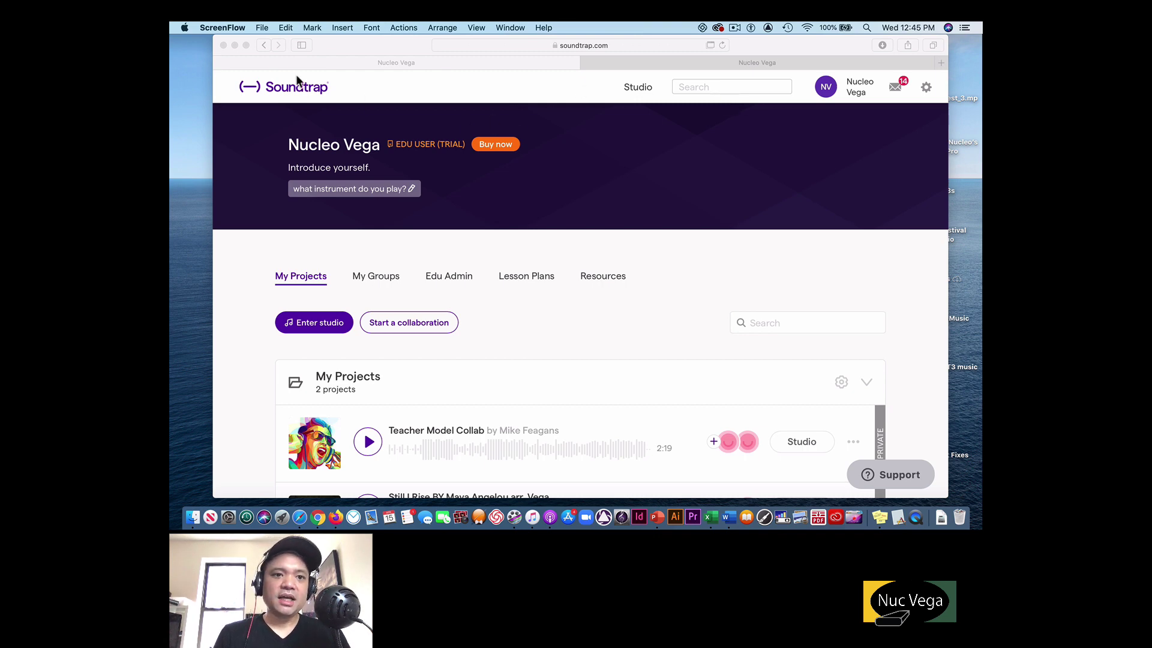
Bring the Soundtrap browser window to the front and scroll through the home page.
{"action": "left_click", "coordinate": [271, 90]}
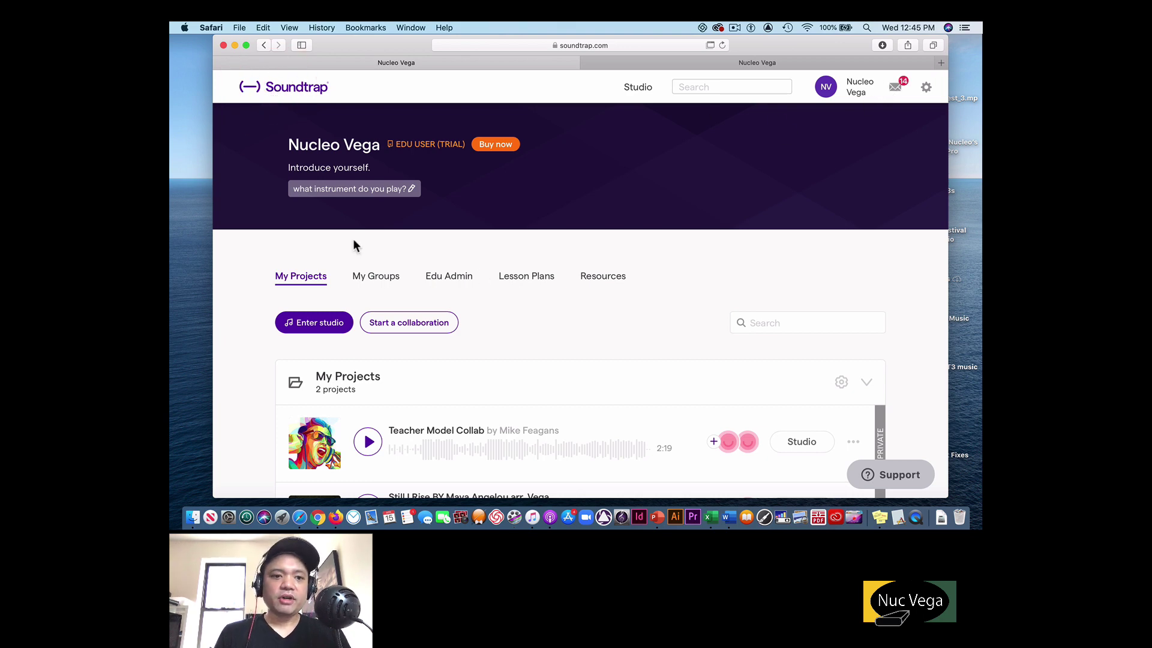
{"action": "scroll", "coordinate": [354, 245], "scroll_direction": "down", "scroll_amount": 1}
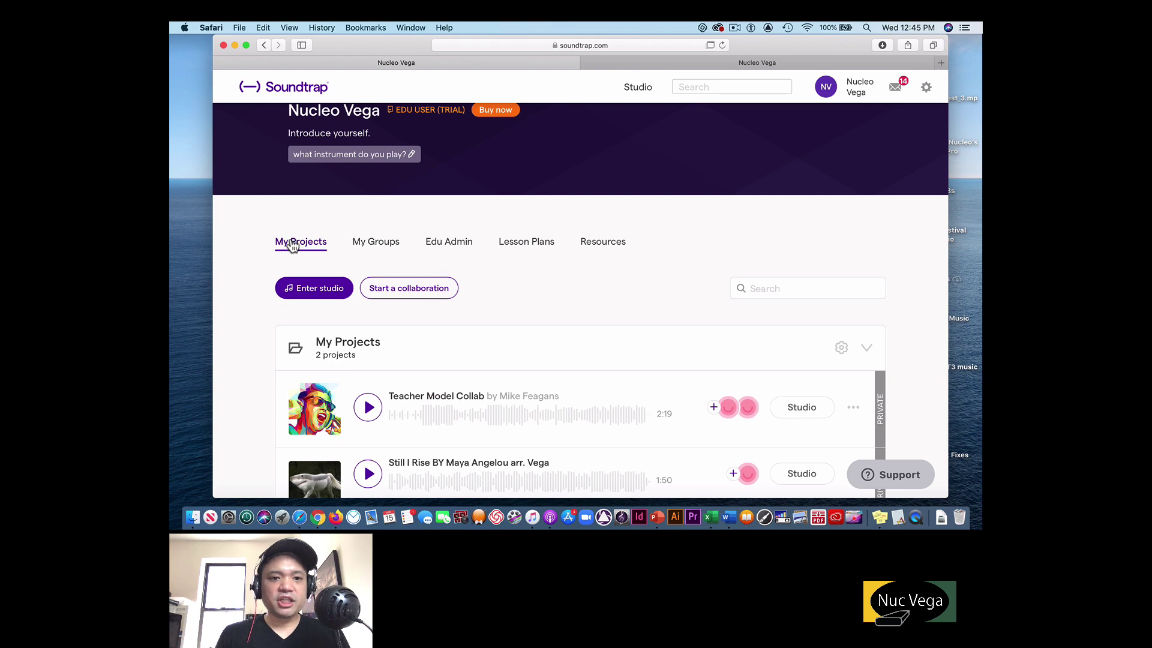
{"action": "scroll", "coordinate": [318, 261], "scroll_direction": "down", "scroll_amount": 2}
{"action": "scroll", "coordinate": [330, 265], "scroll_direction": "up", "scroll_amount": 1}
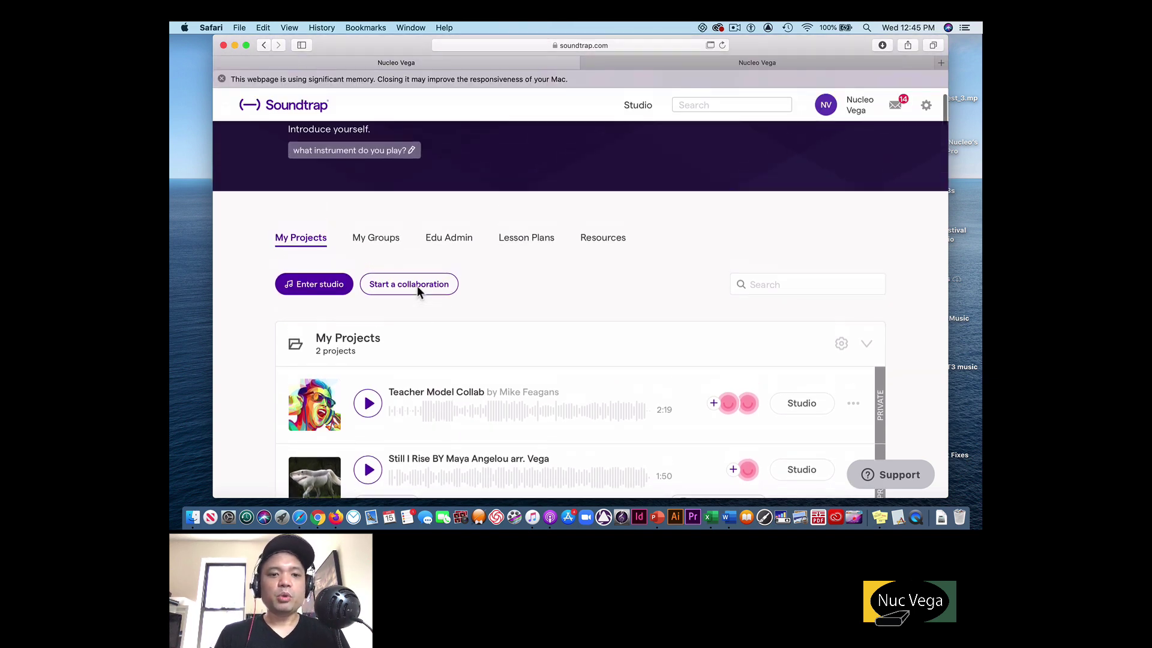
Open My Groups and create a new group named 'My Music Class'.
{"action": "left_click", "coordinate": [388, 240]}
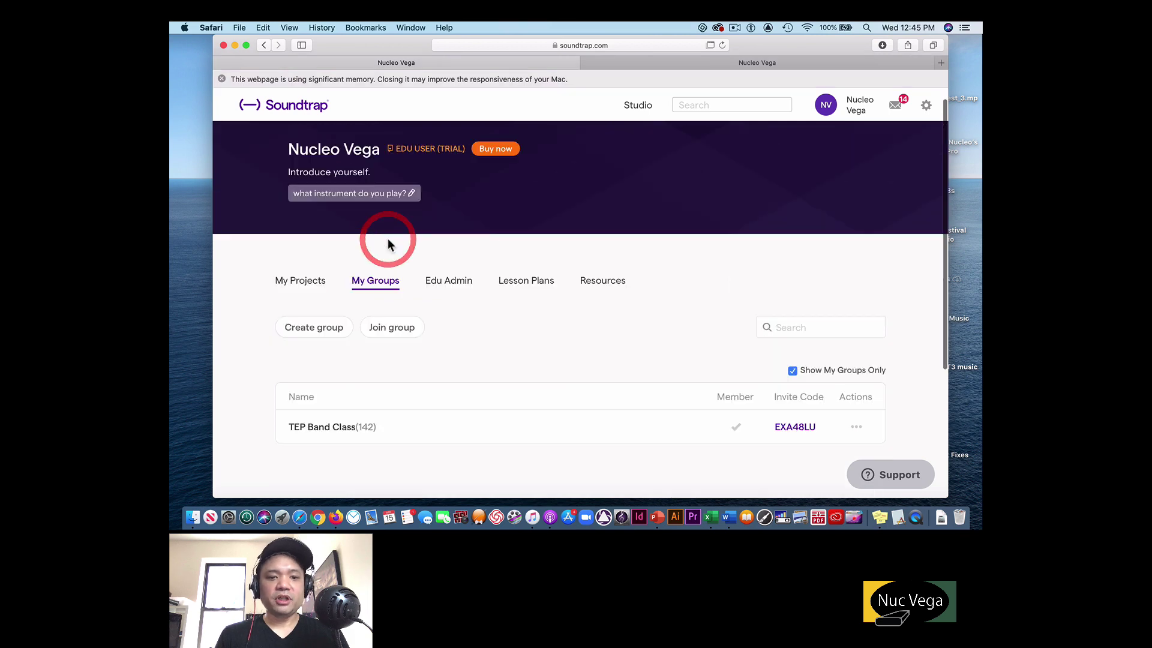
{"action": "scroll", "coordinate": [486, 318], "scroll_direction": "down", "scroll_amount": 2}
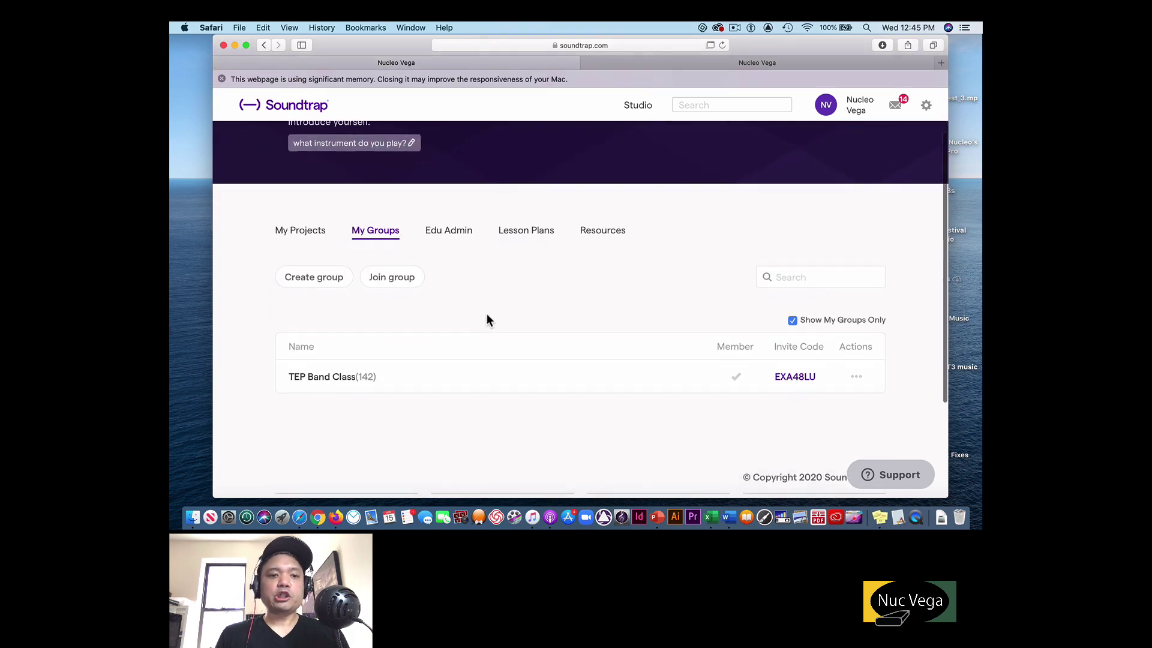
{"action": "left_click", "coordinate": [332, 281]}
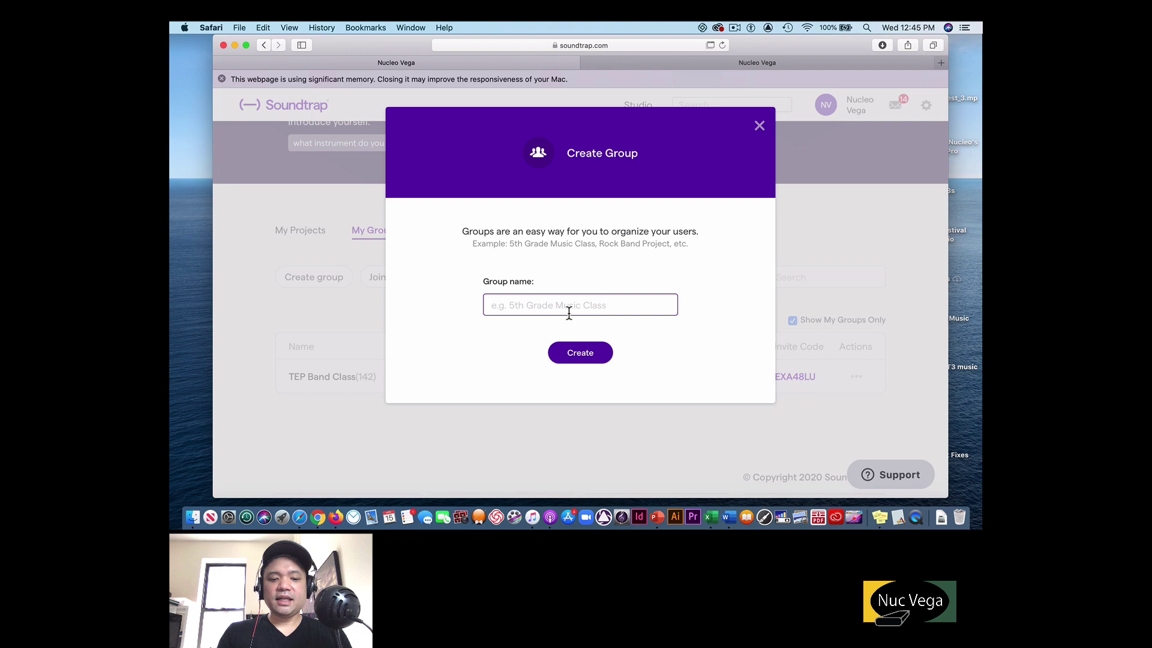
{"action": "type", "text": "Mus"}
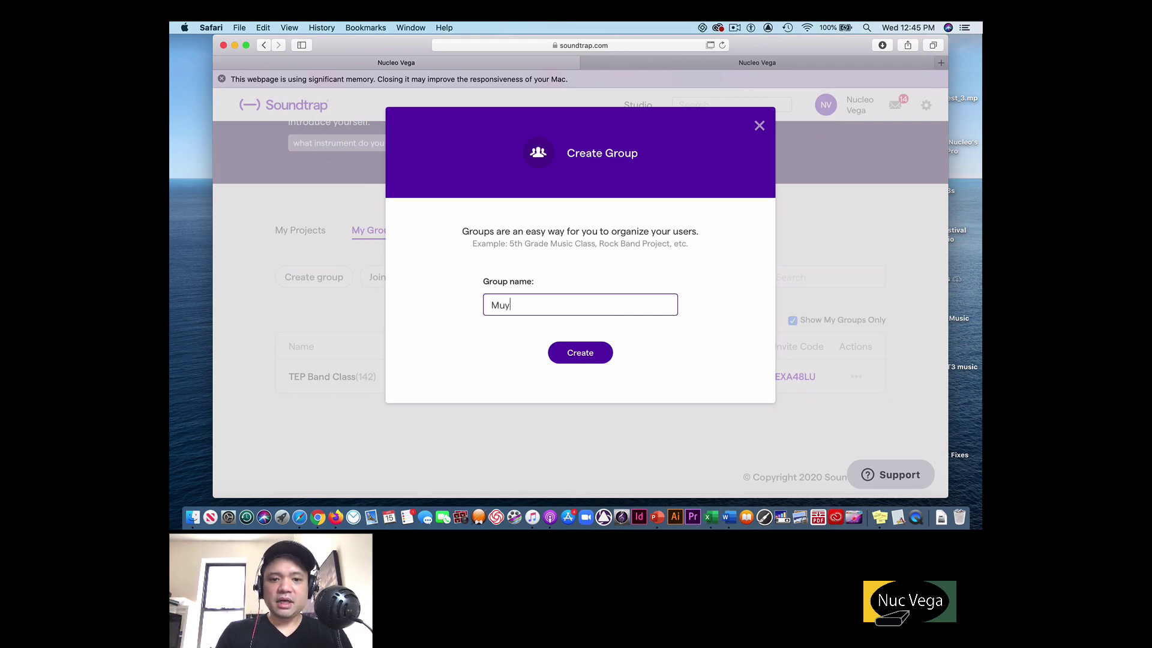
{"action": "key", "text": "BackSpace"}
{"action": "key", "text": "BackSpace"}
{"action": "type", "text": "y Music"}
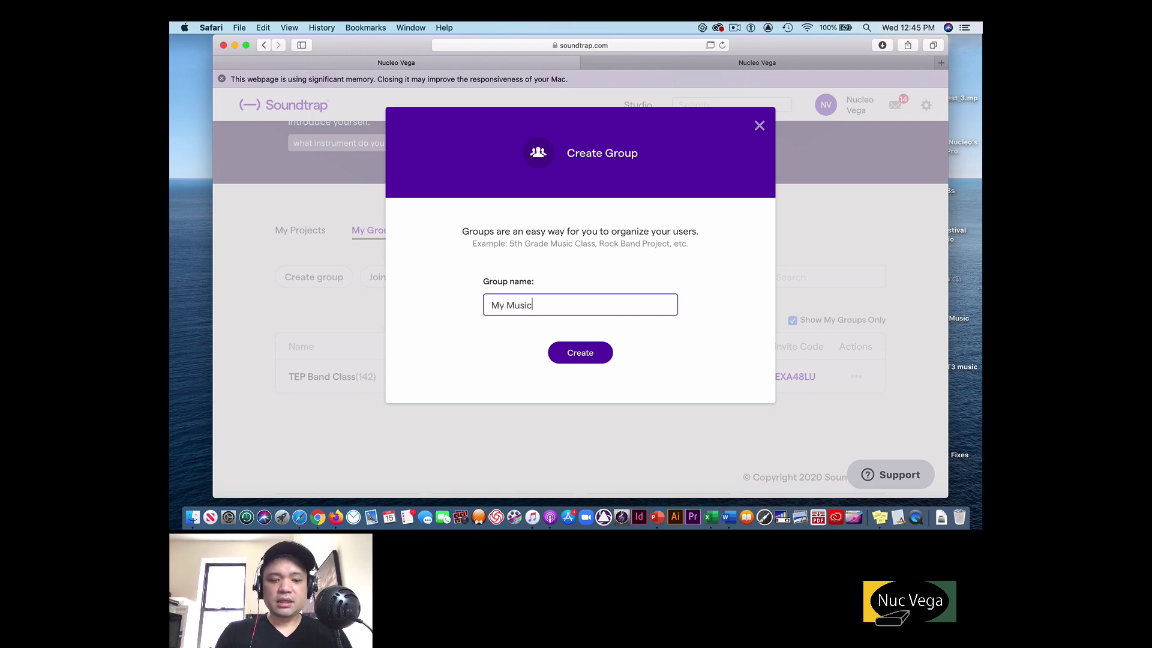
{"action": "type", "text": " Class"}
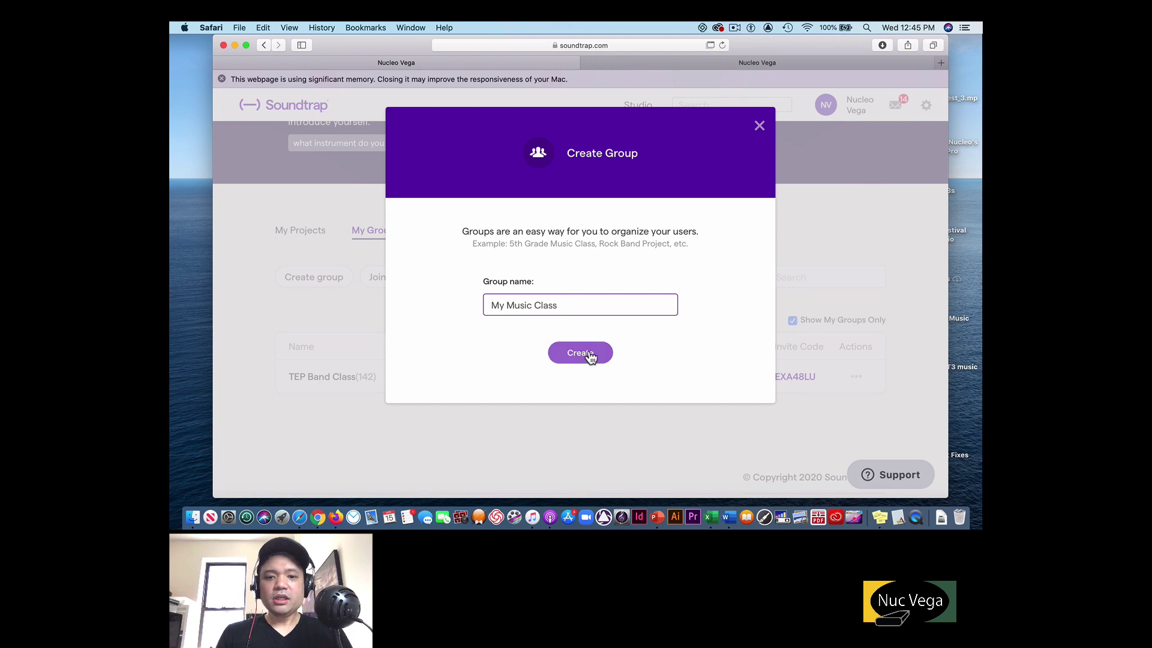
{"action": "left_click", "coordinate": [589, 357]}
Check the My Music Class options menu without changes, then open that group's page.
{"action": "scroll", "coordinate": [597, 366], "scroll_direction": "down", "scroll_amount": 1}
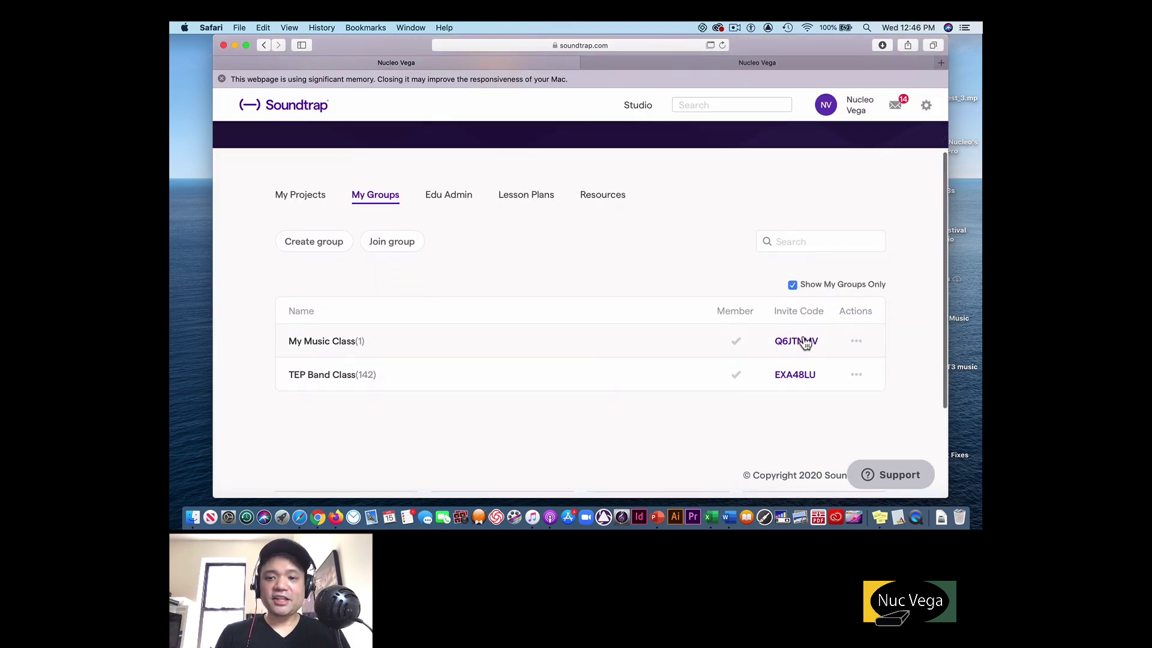
{"action": "left_click", "coordinate": [858, 341]}
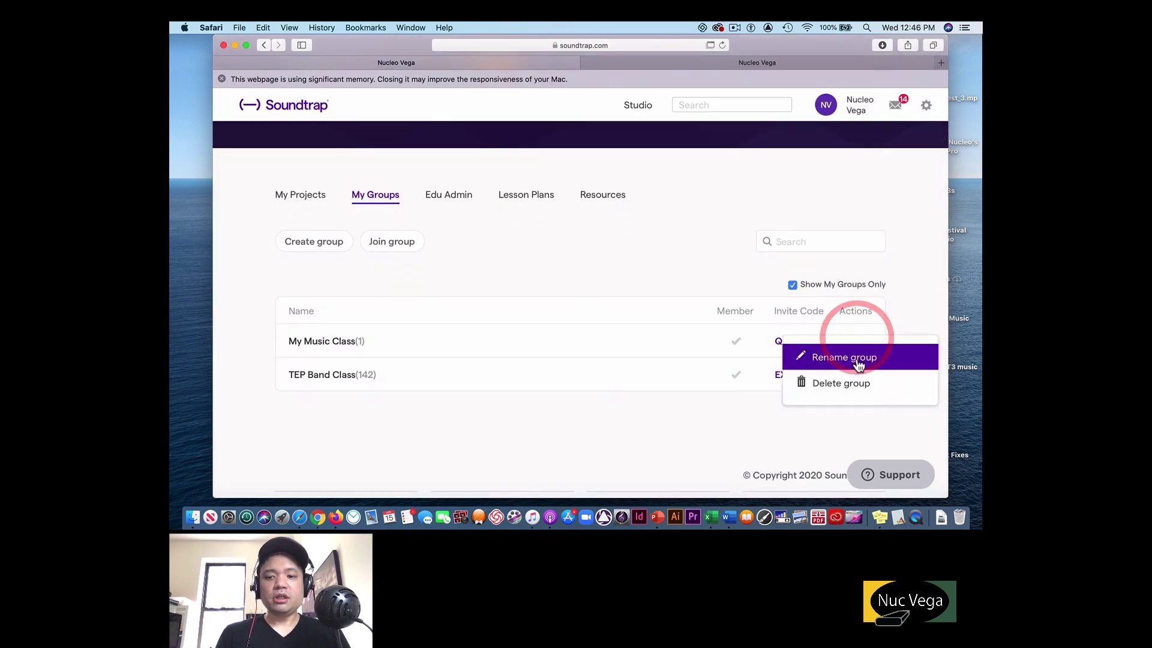
{"action": "left_click", "coordinate": [676, 338]}
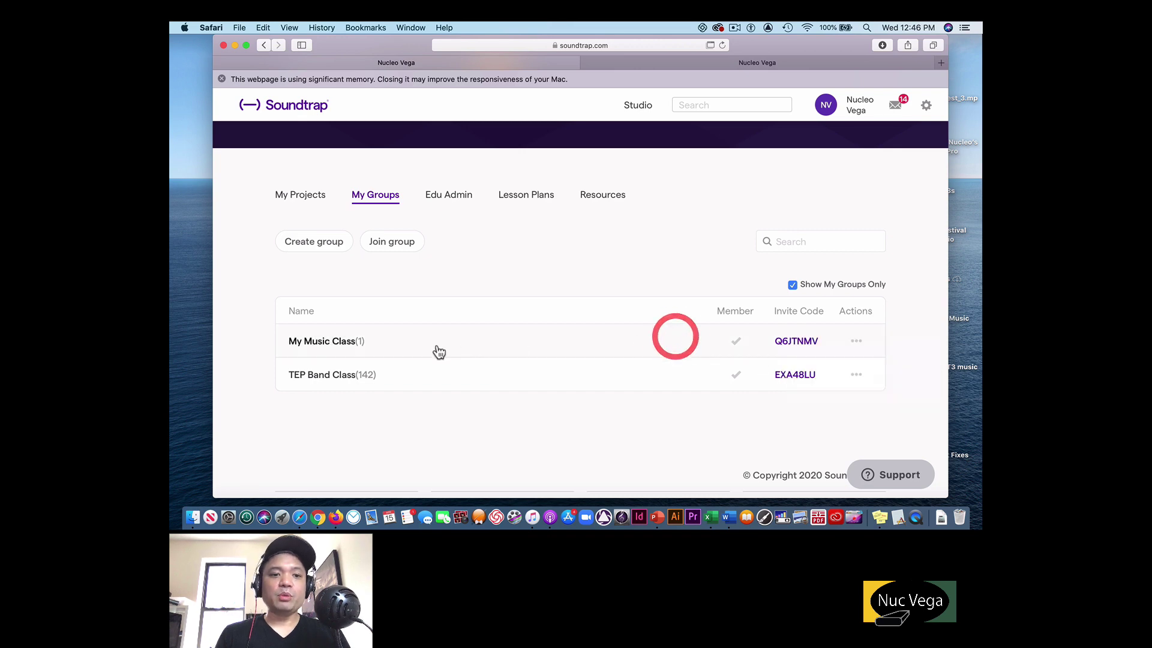
{"action": "left_click", "coordinate": [331, 341]}
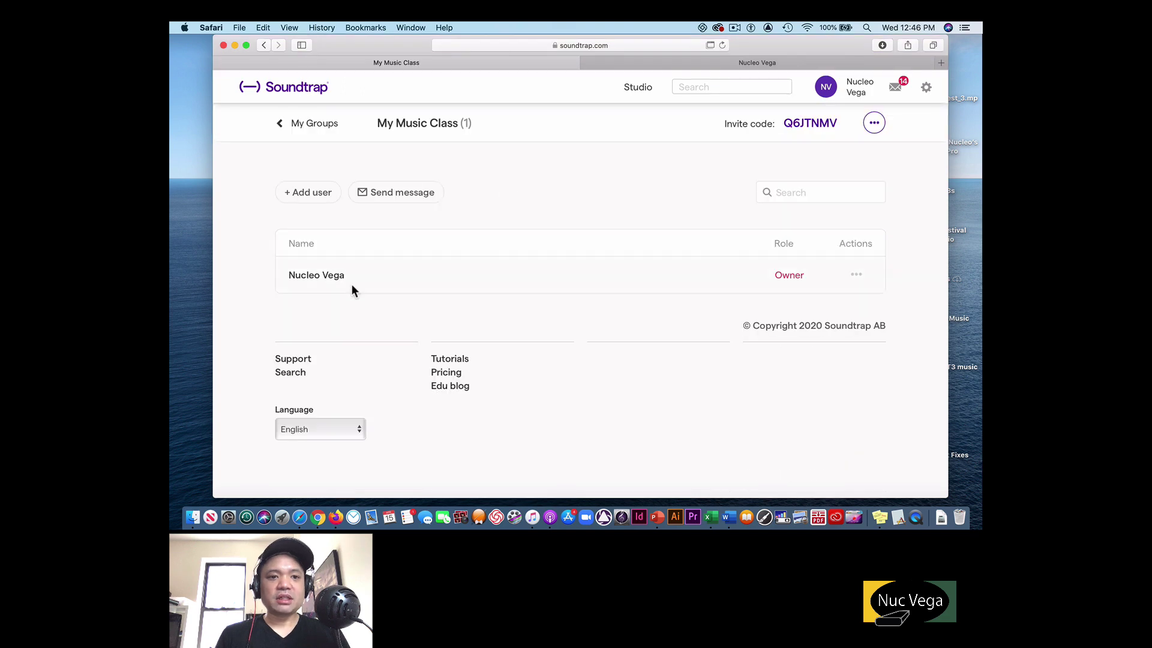
{"action": "left_click", "coordinate": [321, 197]}
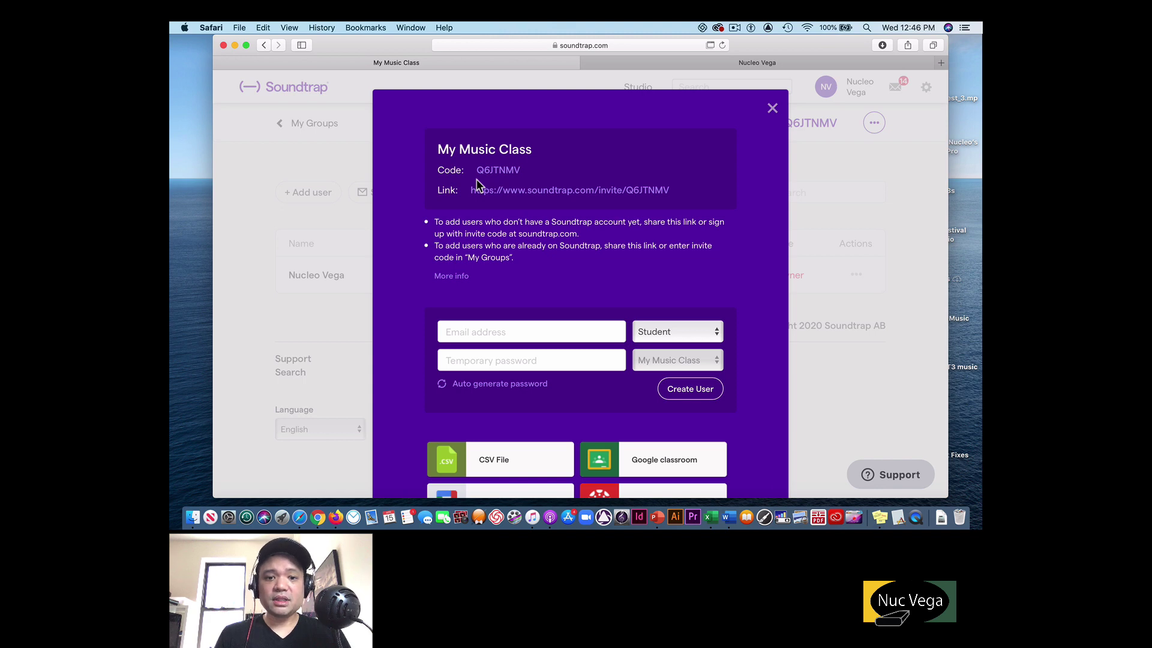
{"action": "scroll", "coordinate": [510, 311], "scroll_direction": "down", "scroll_amount": 3}
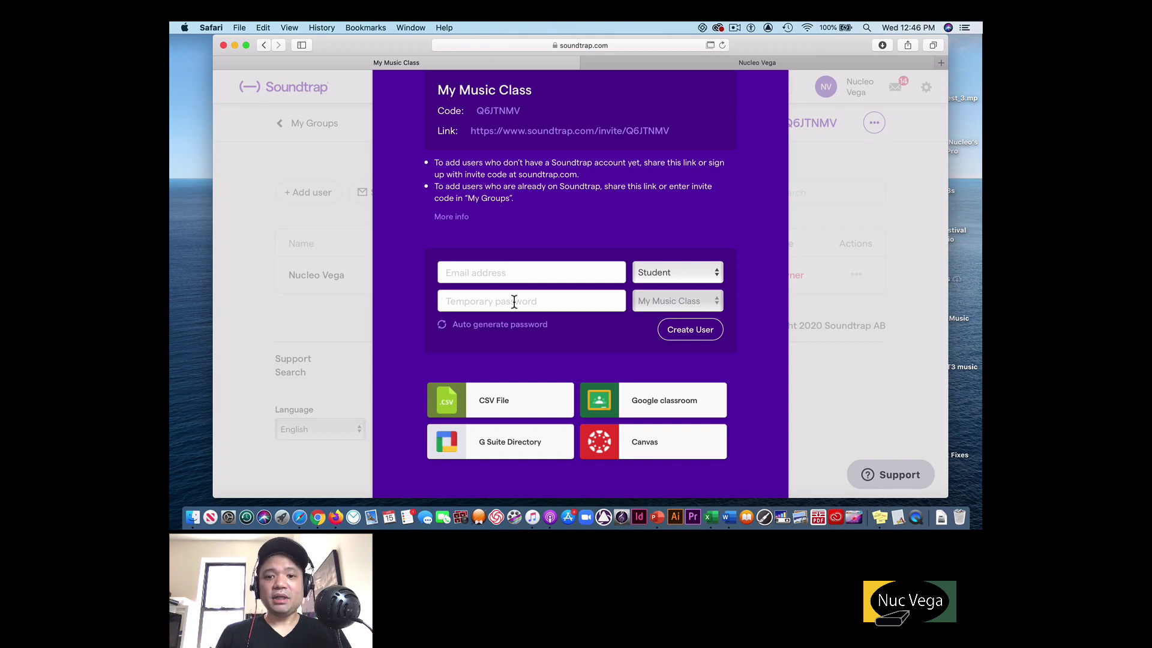
{"action": "left_click", "coordinate": [654, 271]}
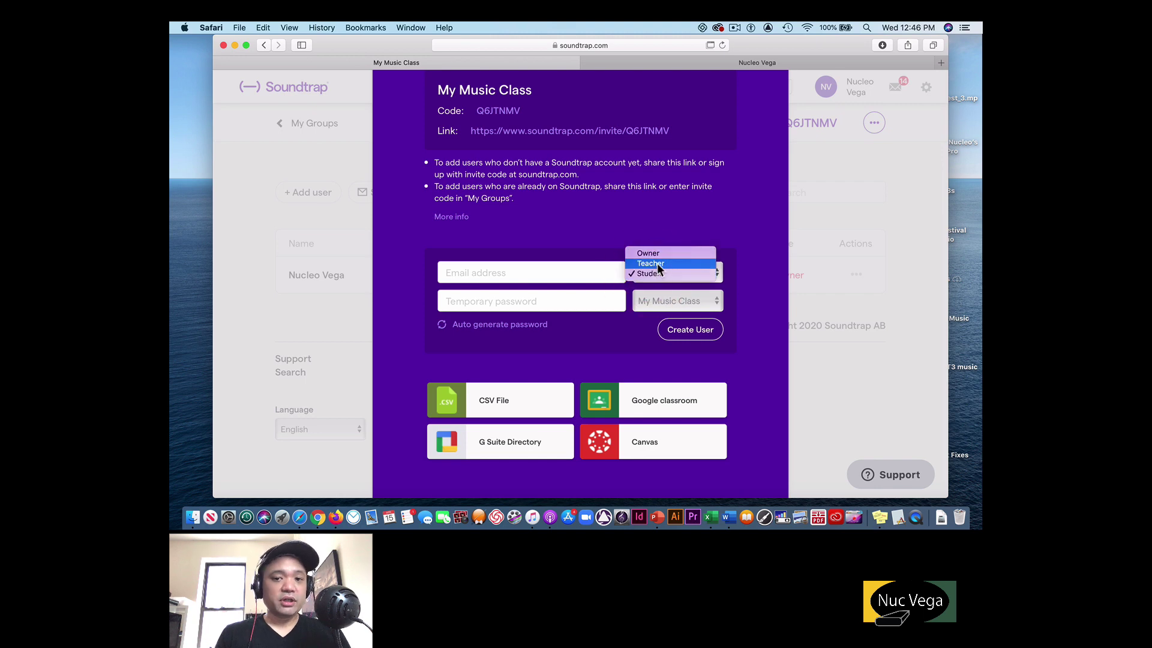
{"action": "left_click", "coordinate": [595, 233]}
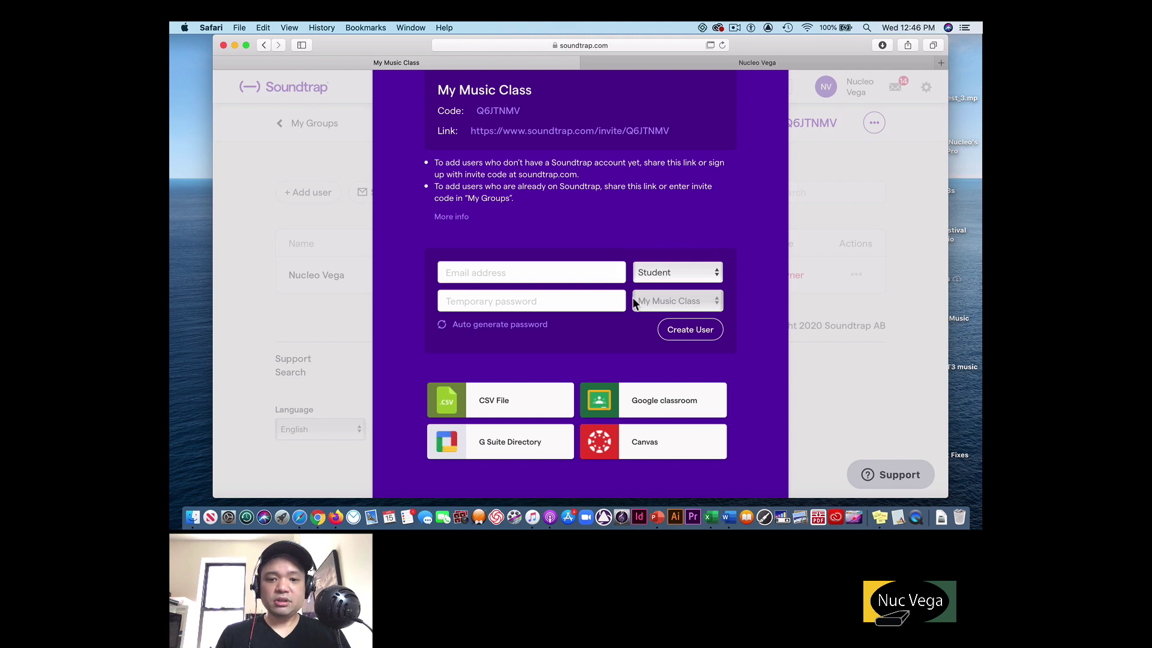
{"action": "scroll", "coordinate": [624, 356], "scroll_direction": "down", "scroll_amount": 1}
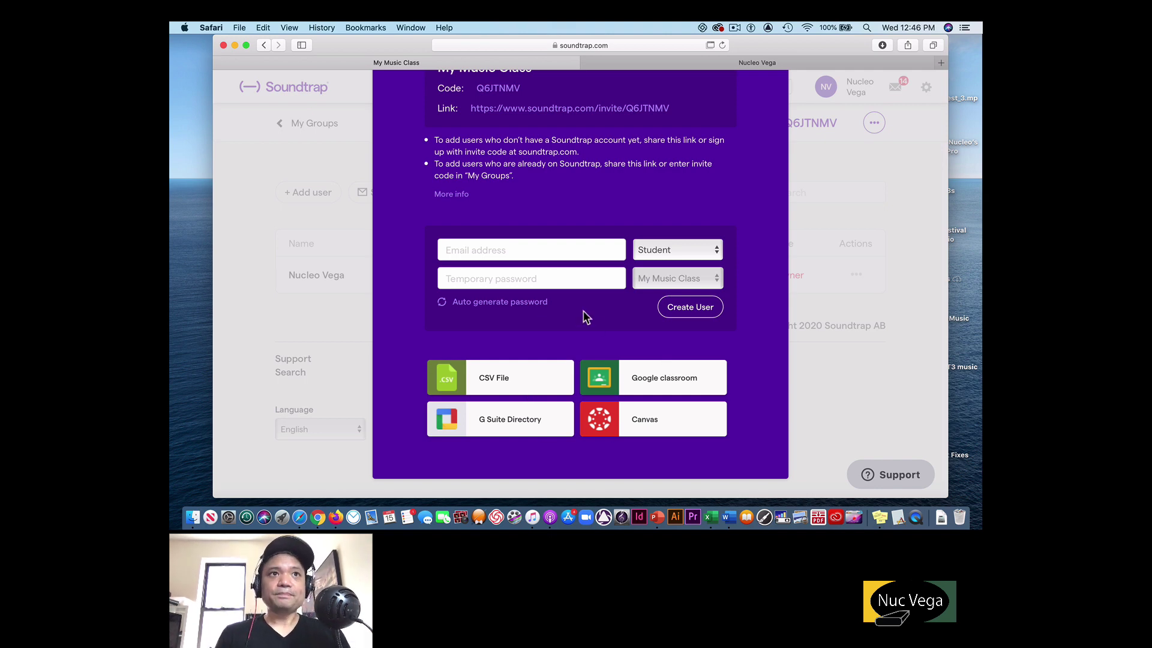
{"action": "scroll", "coordinate": [523, 266], "scroll_direction": "up", "scroll_amount": 2}
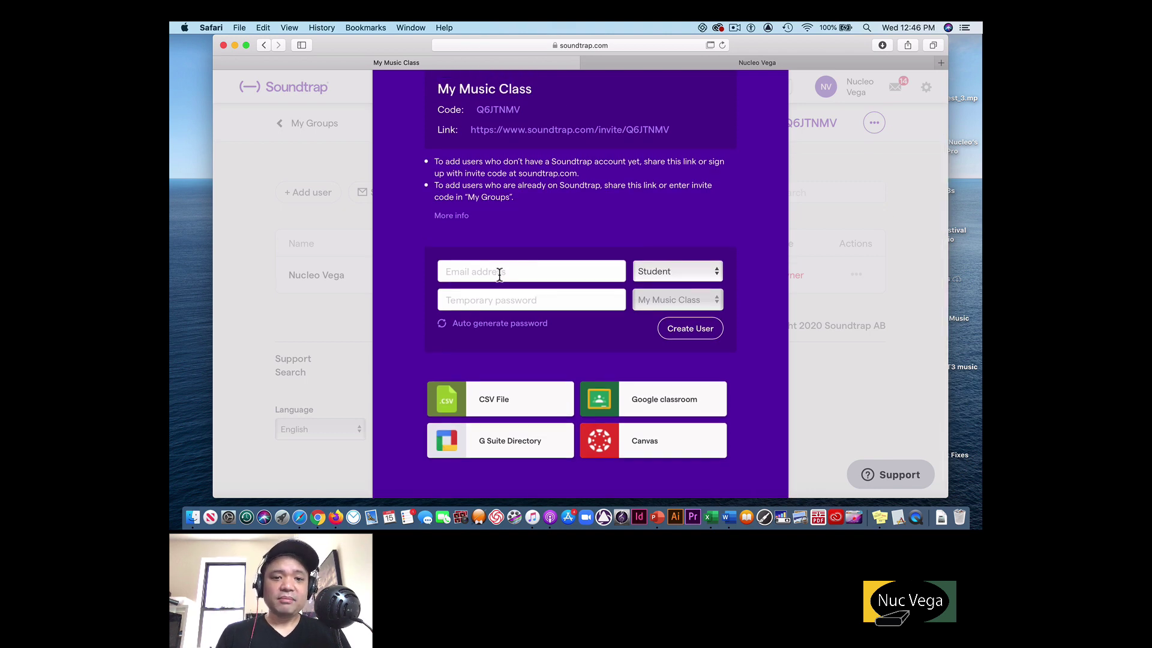
Create a student account using the student's e-mail address and a temporary password.
{"action": "left_click", "coordinate": [497, 274]}
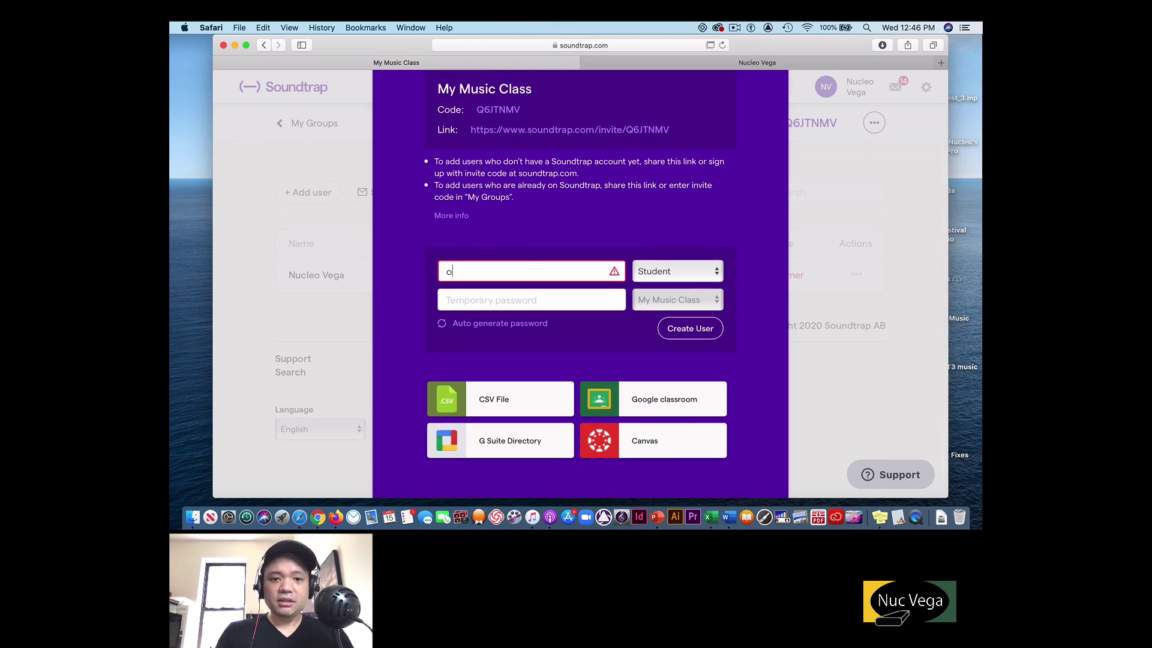
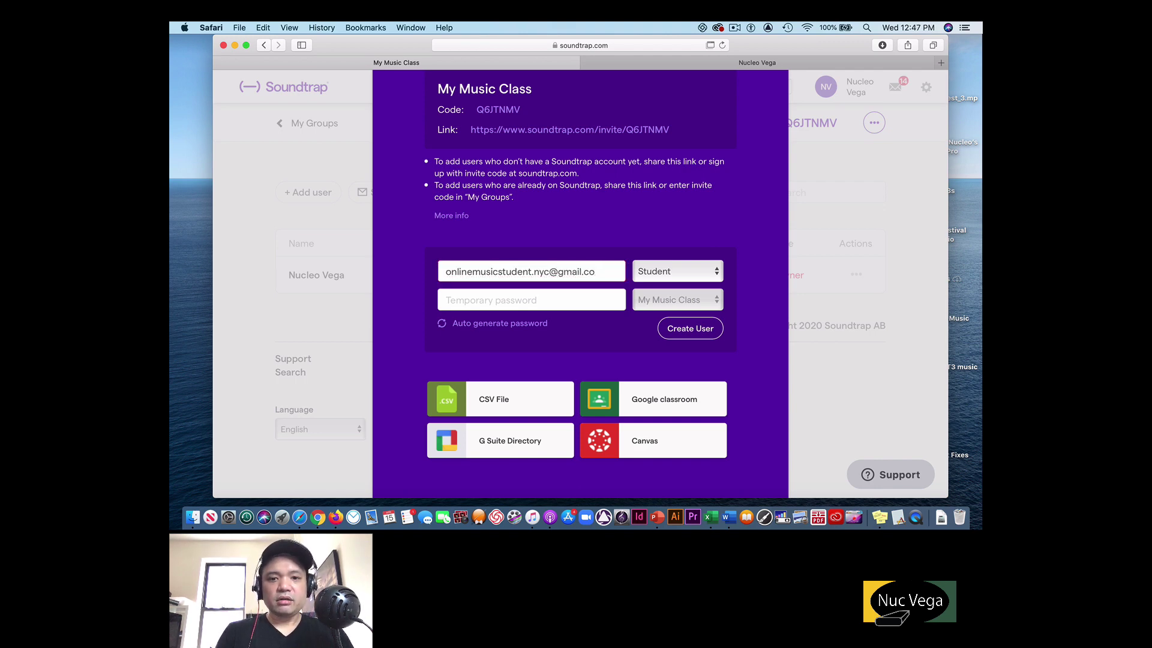
{"action": "left_click", "coordinate": [473, 300]}
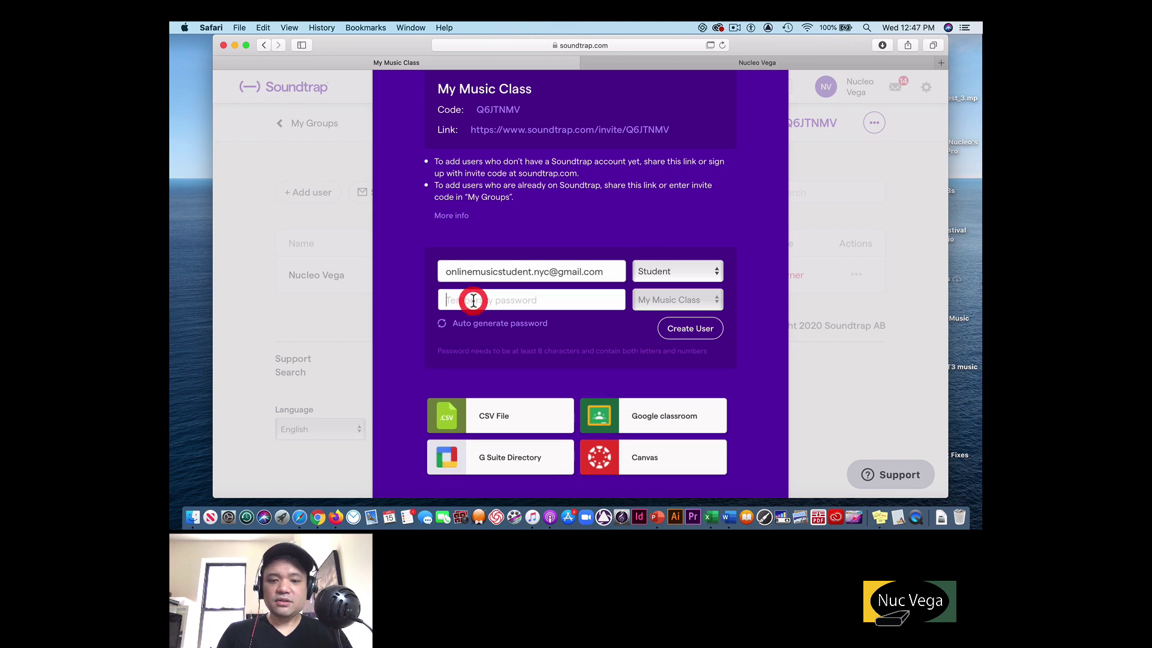
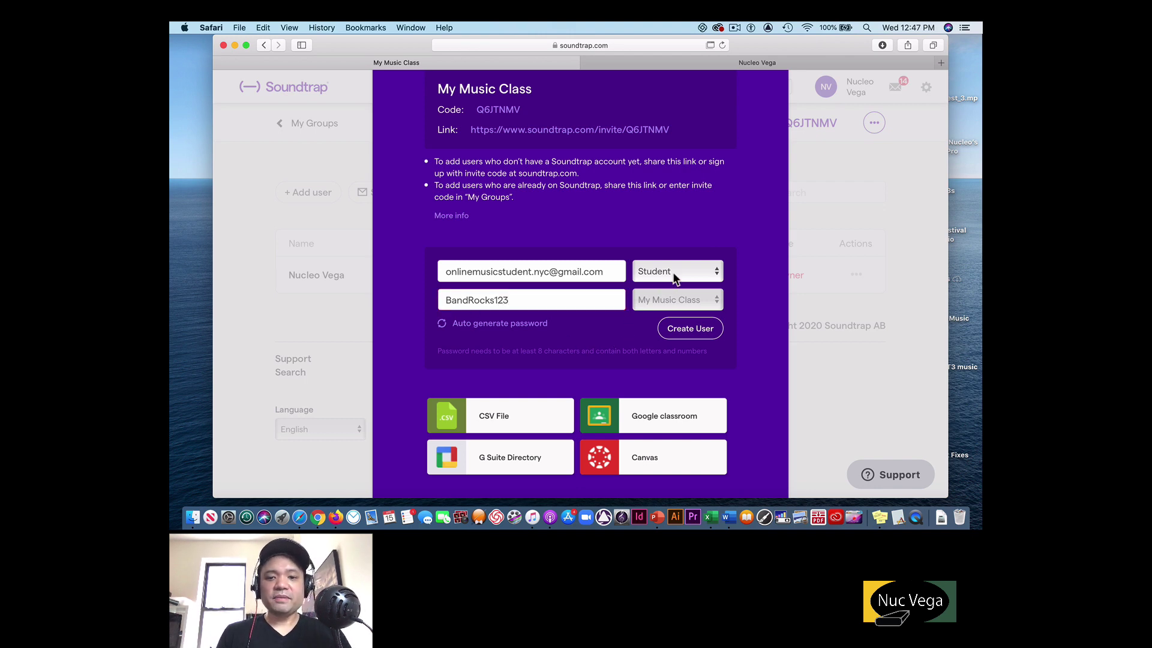
{"action": "left_click", "coordinate": [690, 331]}
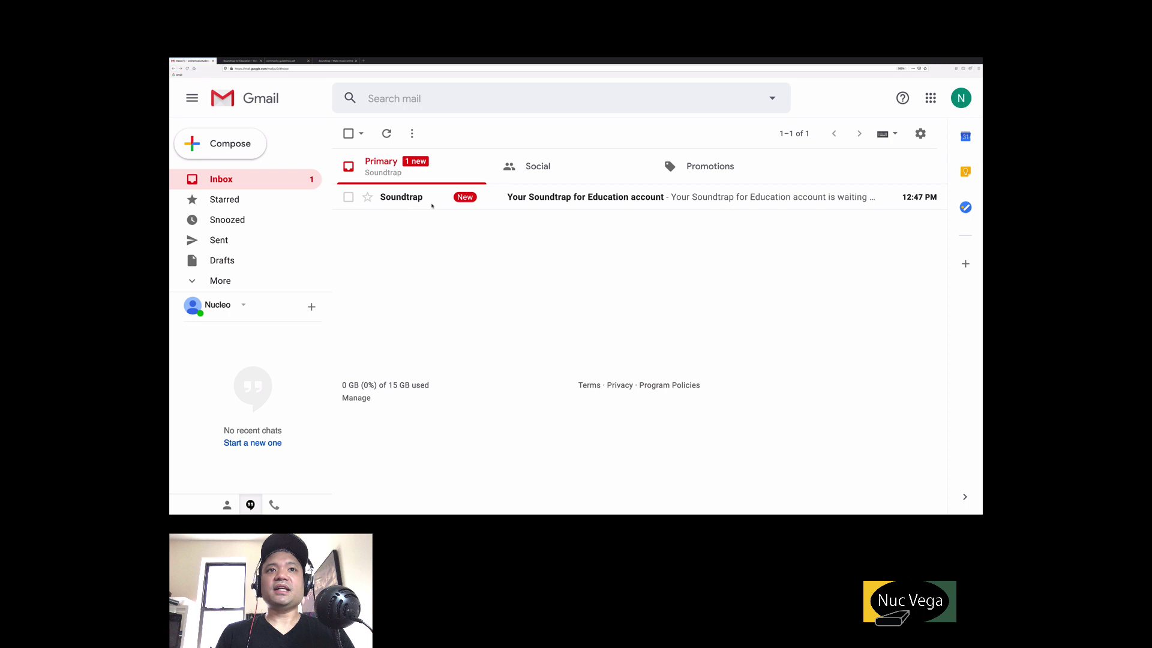
Open the Soundtrap account e-mail, select the temporary password, and follow the LOG IN link.
{"action": "left_click", "coordinate": [564, 198]}
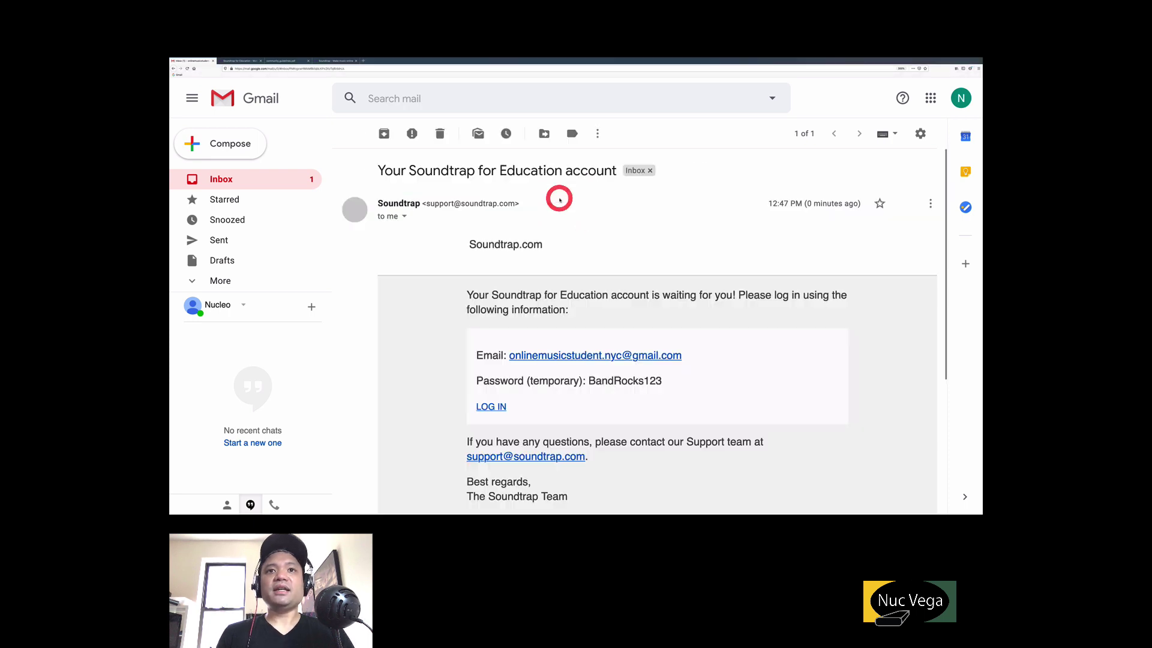
{"action": "scroll", "coordinate": [564, 264], "scroll_direction": "down", "scroll_amount": 3}
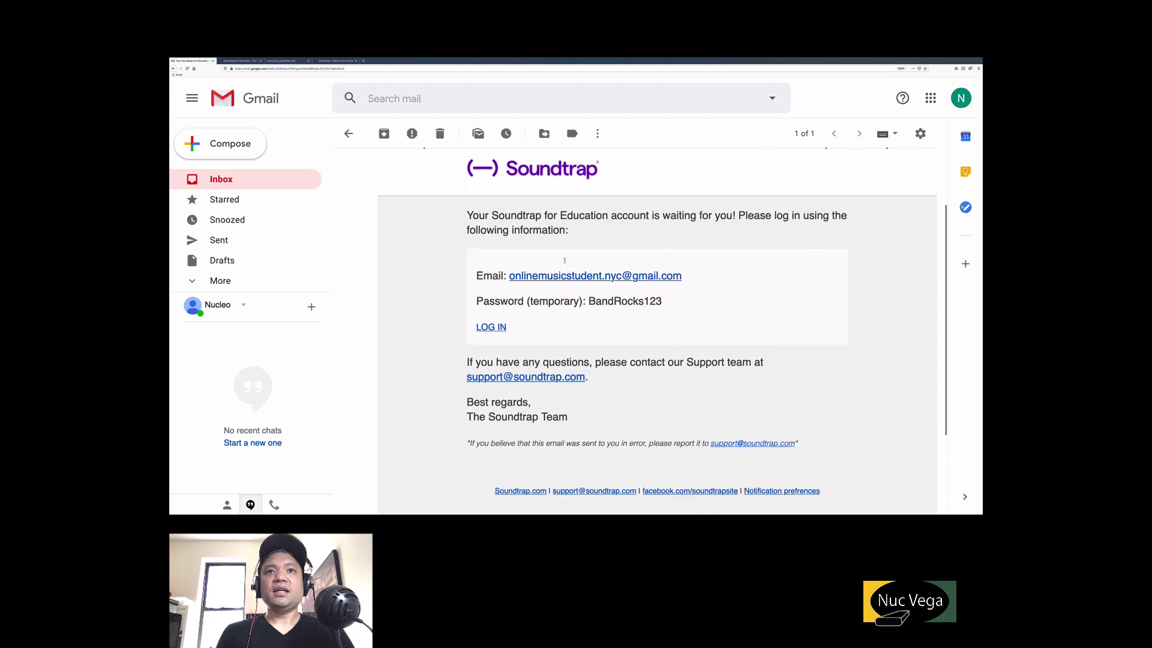
{"action": "scroll", "coordinate": [600, 280], "scroll_direction": "down", "scroll_amount": 1}
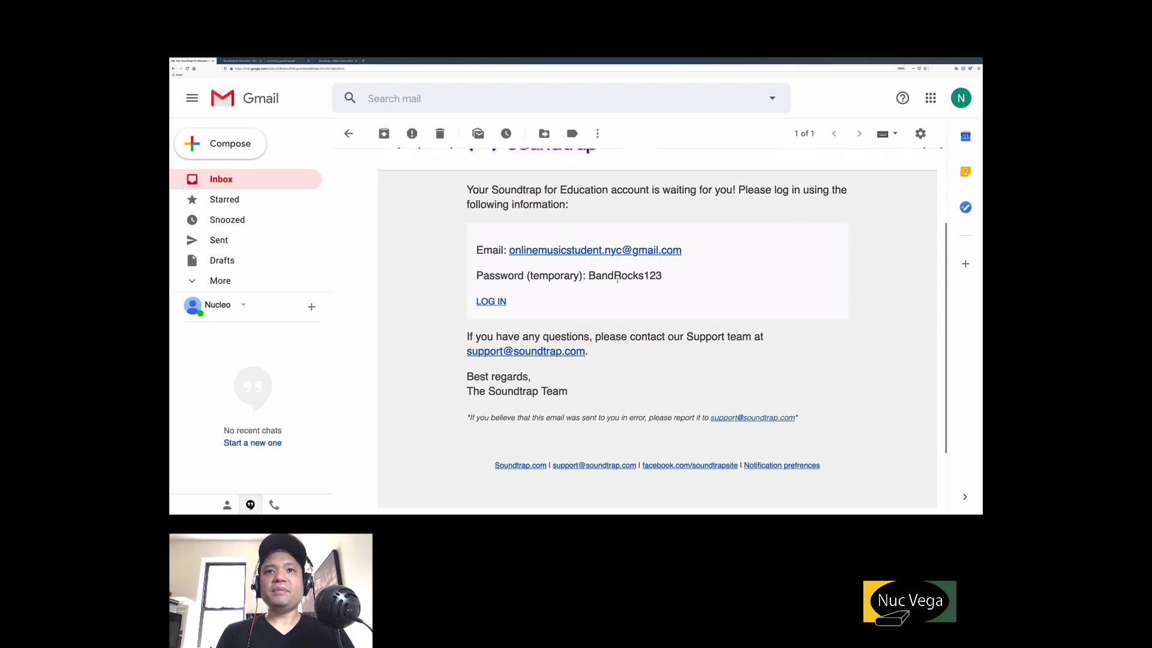
{"action": "left_click_drag", "start_coordinate": [662, 275], "coordinate": [590, 275]}
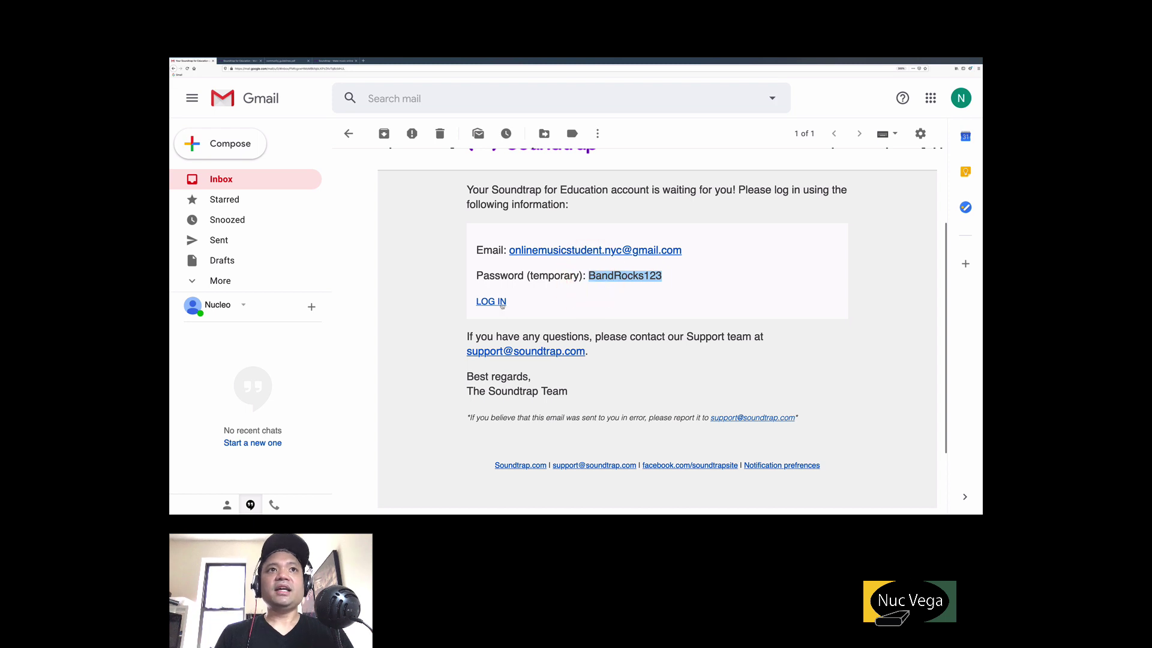
{"action": "left_click", "coordinate": [502, 303]}
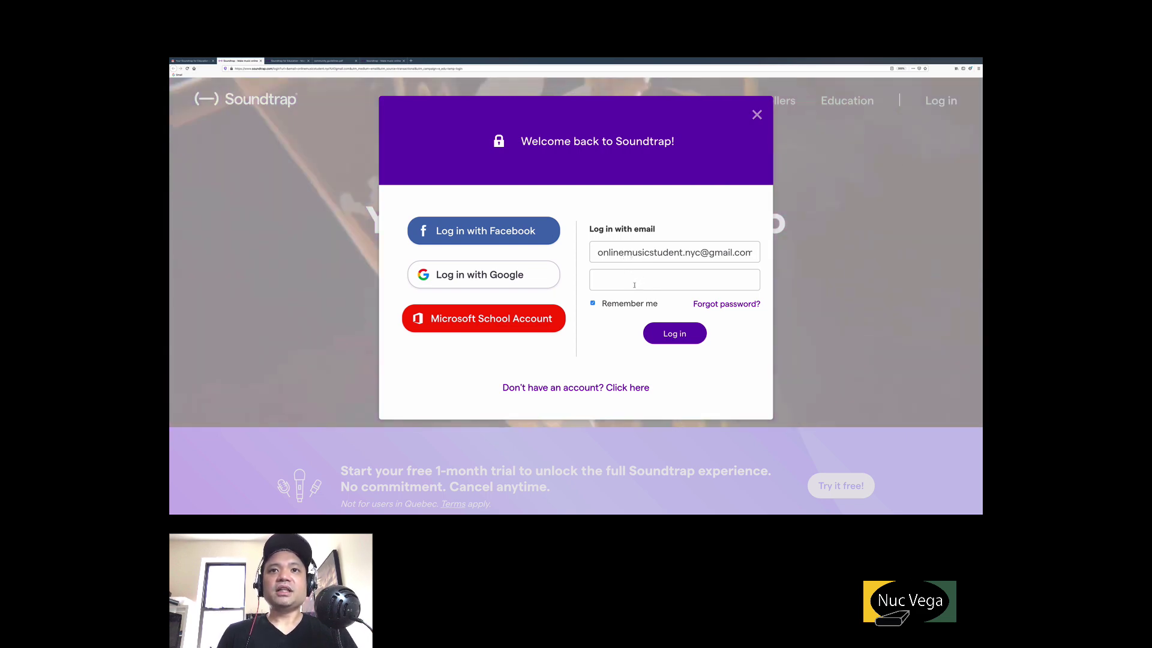
Log in as the new student with the pasted temporary password.
{"action": "left_click", "coordinate": [634, 283]}
{"action": "key", "text": "ctrl+v"}
{"action": "left_click", "coordinate": [674, 334]}
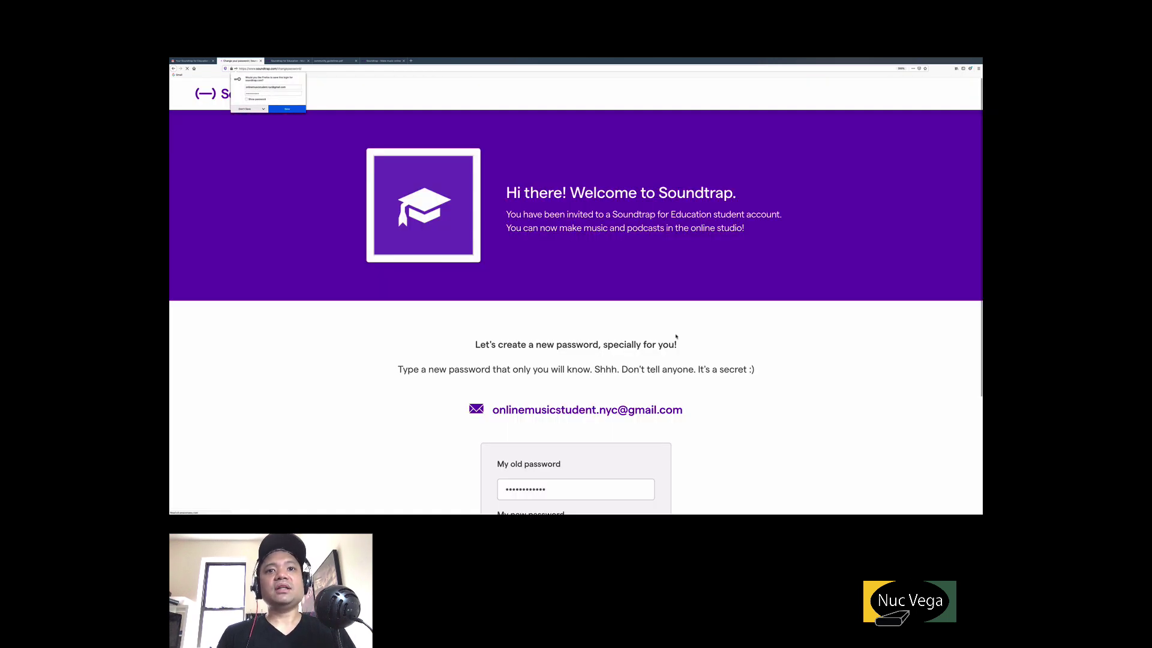
Enter a new password and begin typing its confirmation.
{"action": "scroll", "coordinate": [676, 337], "scroll_direction": "down", "scroll_amount": 4}
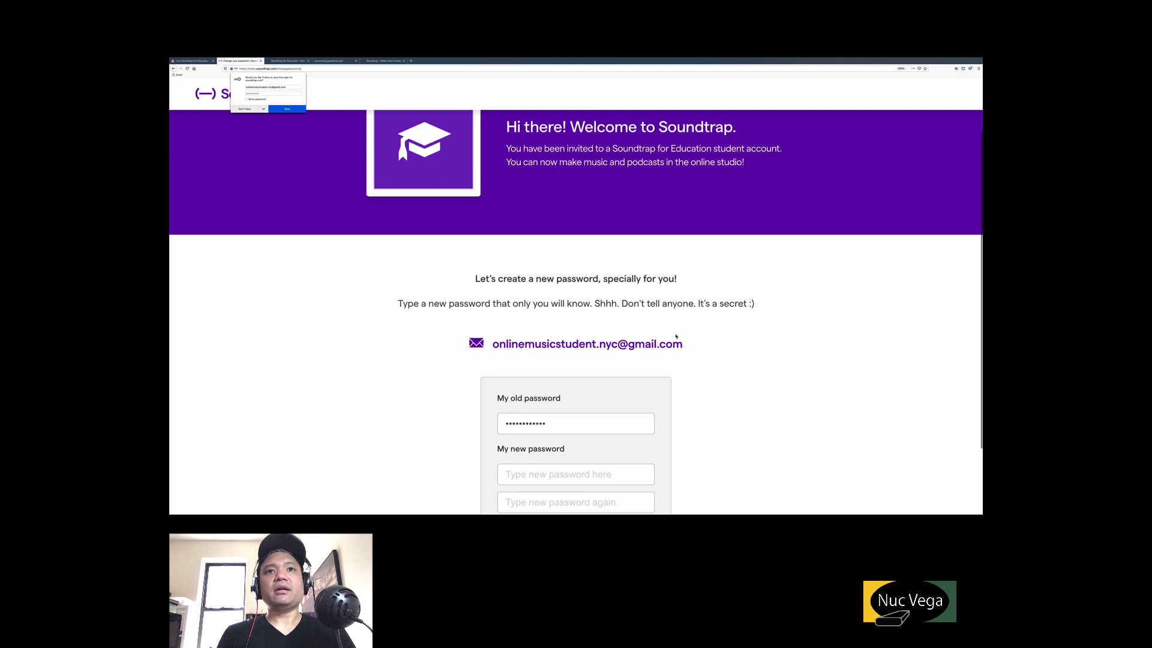
{"action": "scroll", "coordinate": [676, 336], "scroll_direction": "down", "scroll_amount": 1}
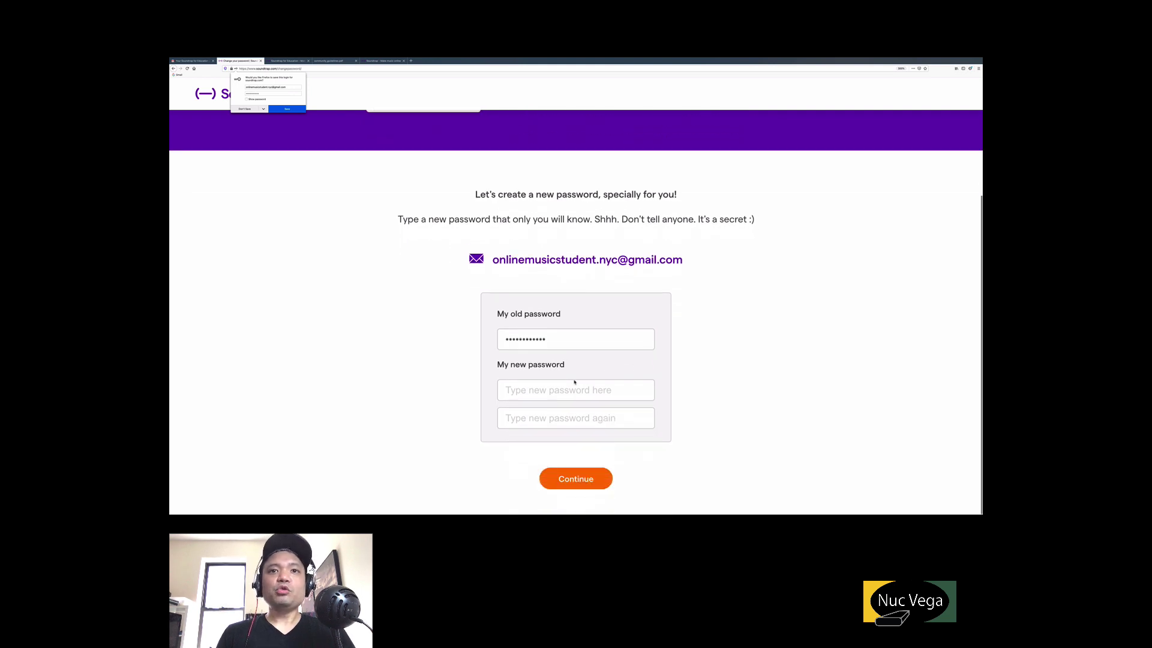
{"action": "left_click", "coordinate": [557, 390]}
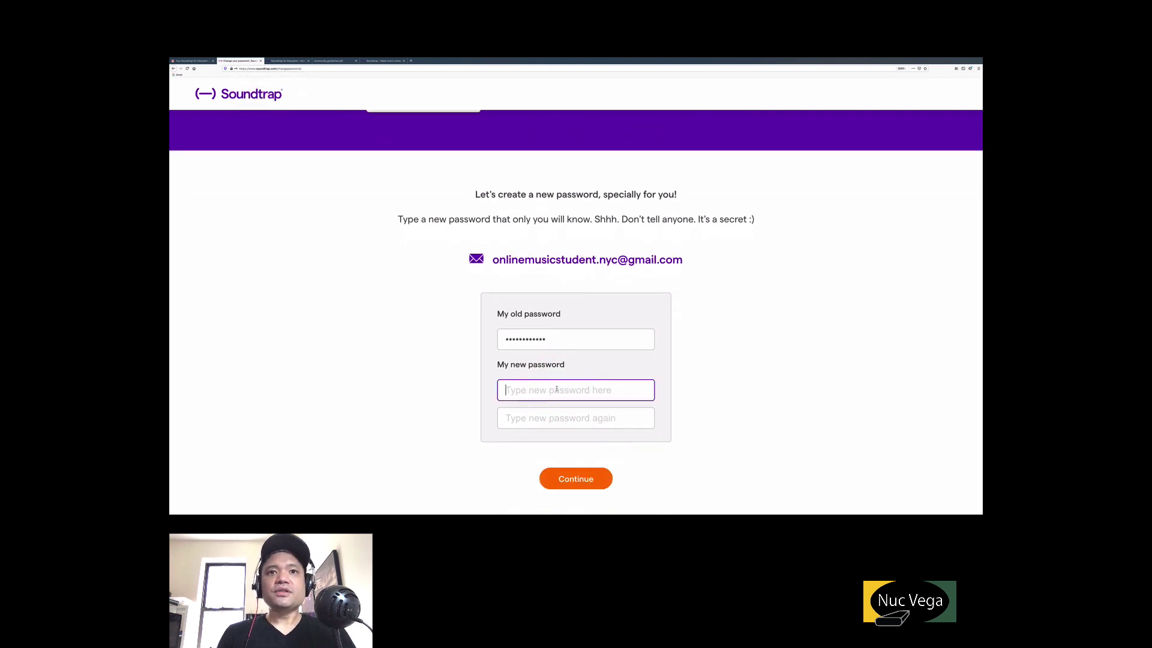
{"action": "key", "text": "ctrl+v"}
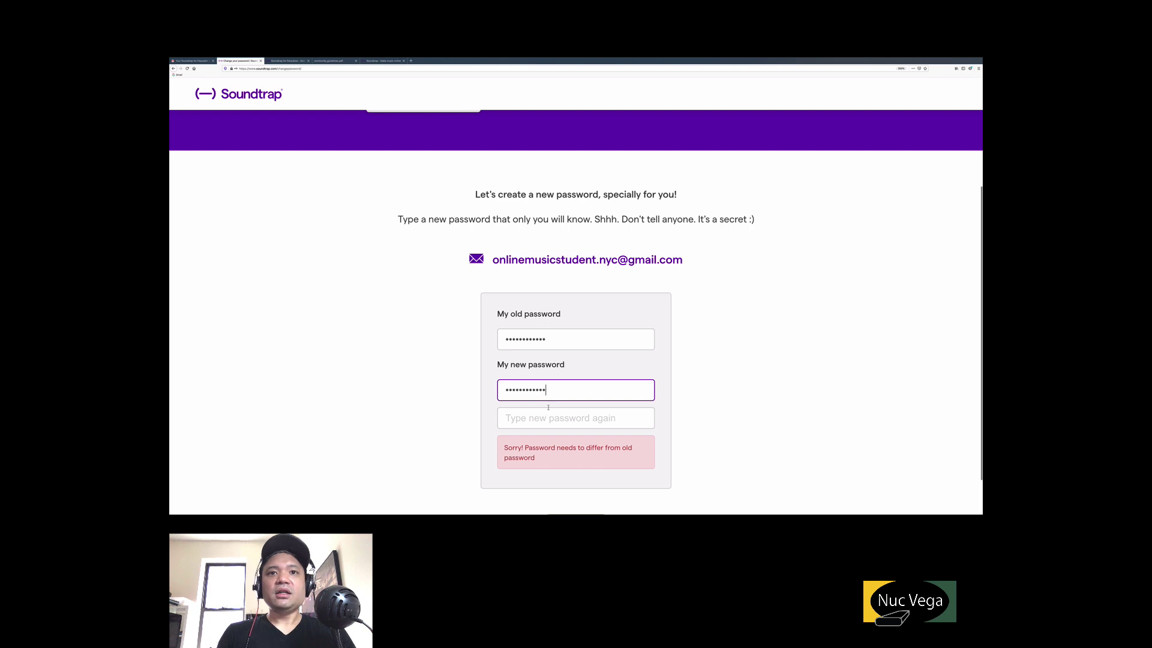
{"action": "key", "text": "BackSpace"}
{"action": "key", "text": "BackSpace"}
{"action": "key", "text": "BackSpace"}
{"action": "key", "text": "BackSpace"}
{"action": "key", "text": "BackSpace"}
{"action": "key", "text": "BackSpace"}
{"action": "key", "text": "BackSpace"}
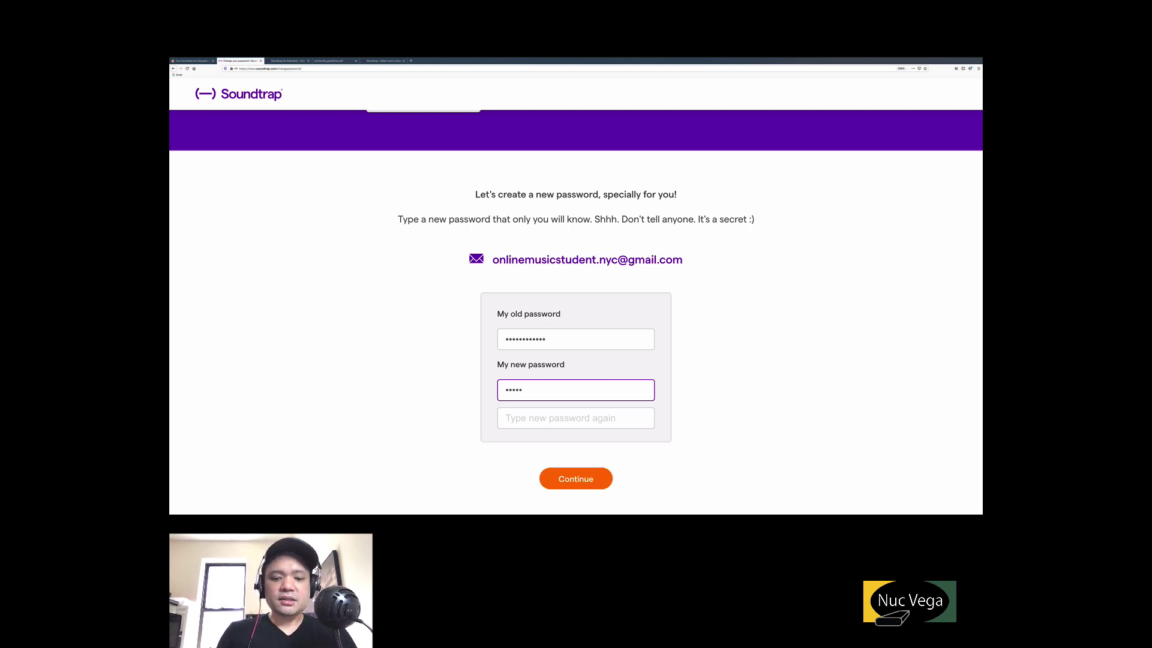
{"action": "left_click", "coordinate": [551, 423]}
{"action": "type", "text": "a"}
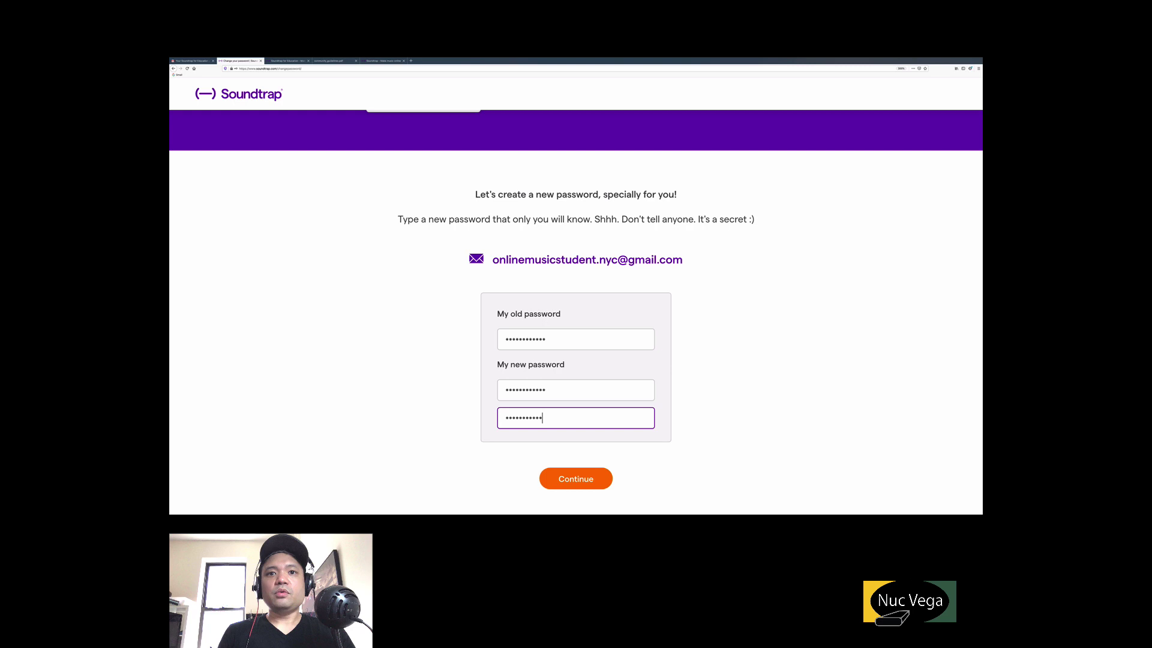
Save the new password, enter the studio, and start a blank Music project.
{"action": "left_click", "coordinate": [575, 480]}
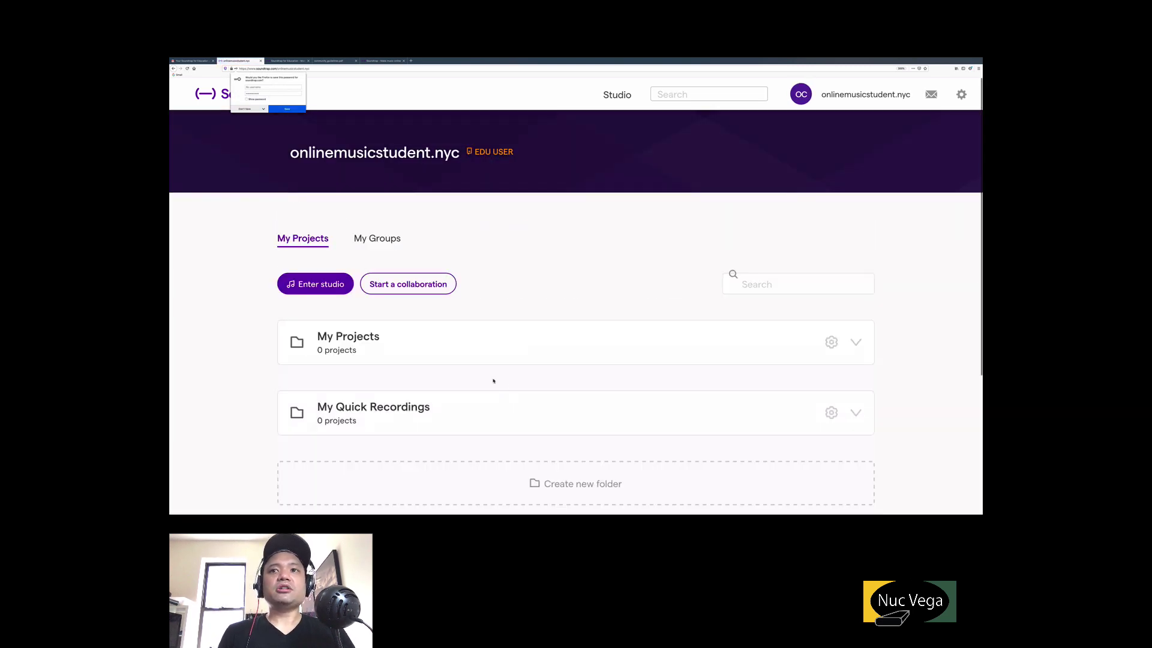
{"action": "scroll", "coordinate": [494, 380], "scroll_direction": "down", "scroll_amount": 1}
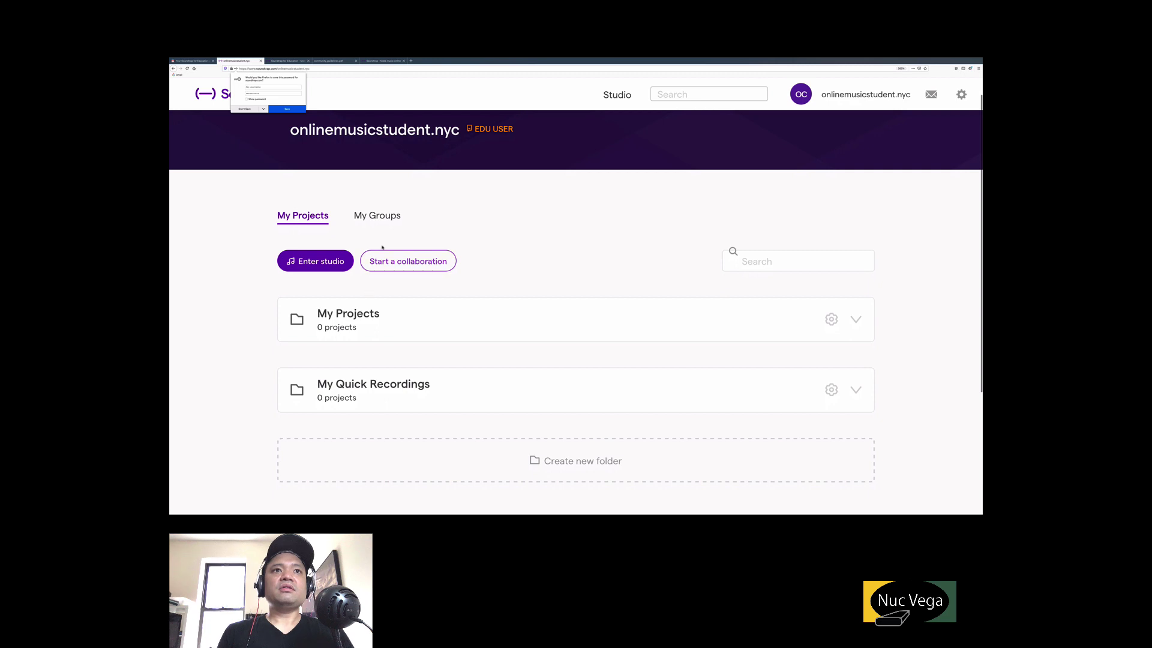
{"action": "scroll", "coordinate": [382, 246], "scroll_direction": "up", "scroll_amount": 1}
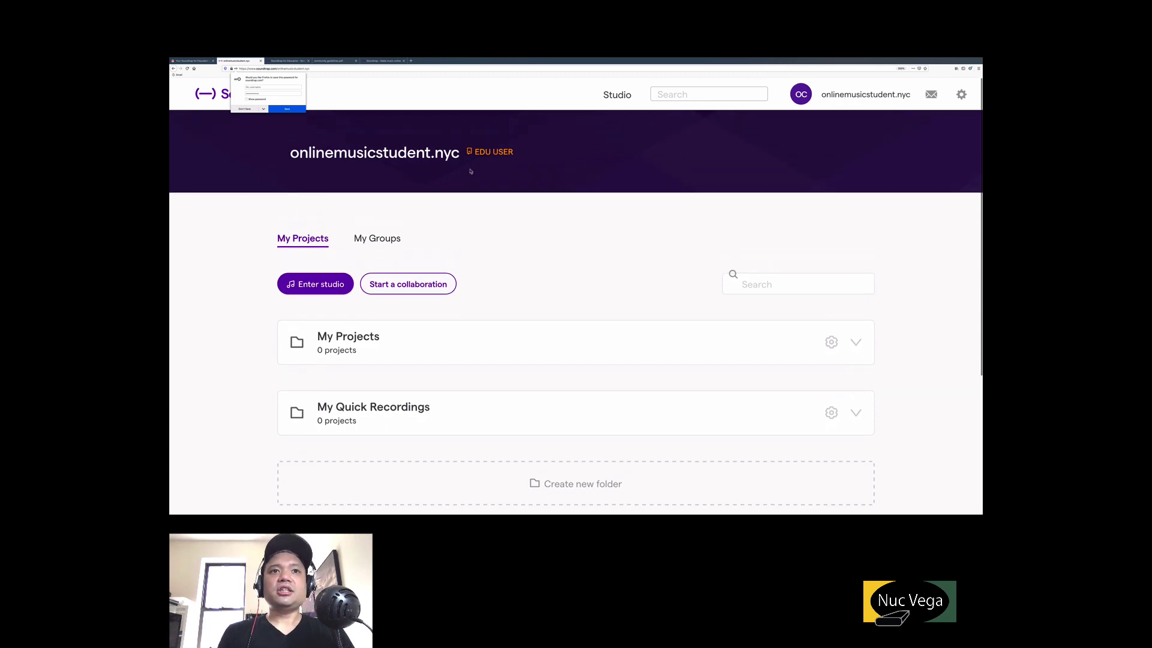
{"action": "scroll", "coordinate": [394, 233], "scroll_direction": "down", "scroll_amount": 1}
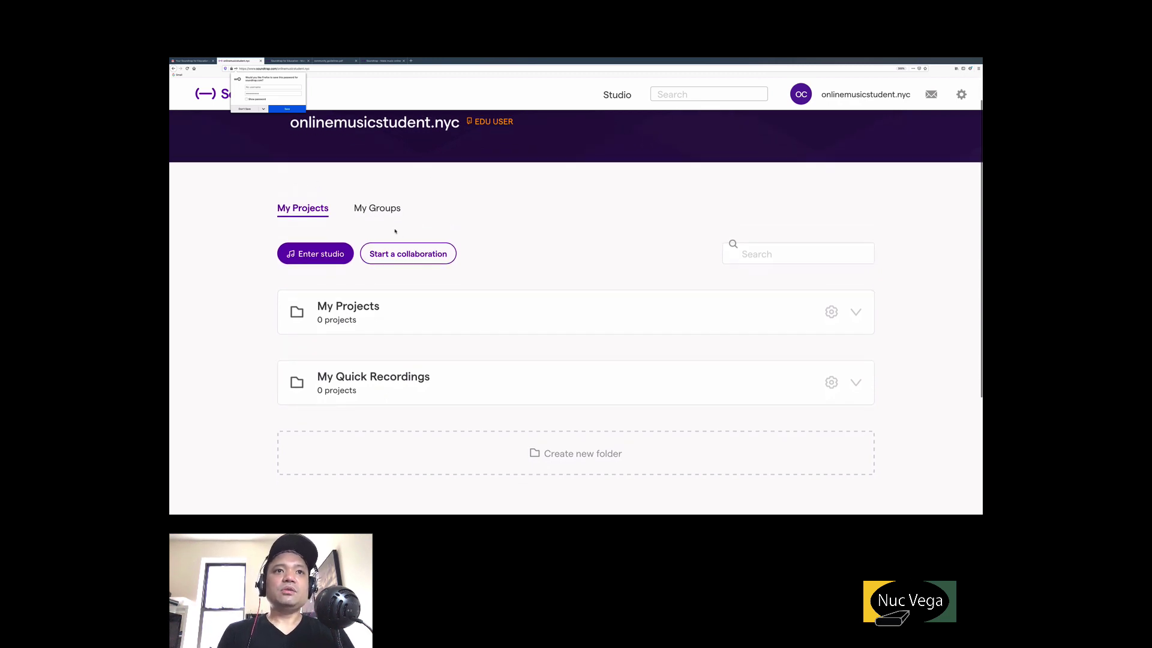
{"action": "left_click", "coordinate": [328, 261]}
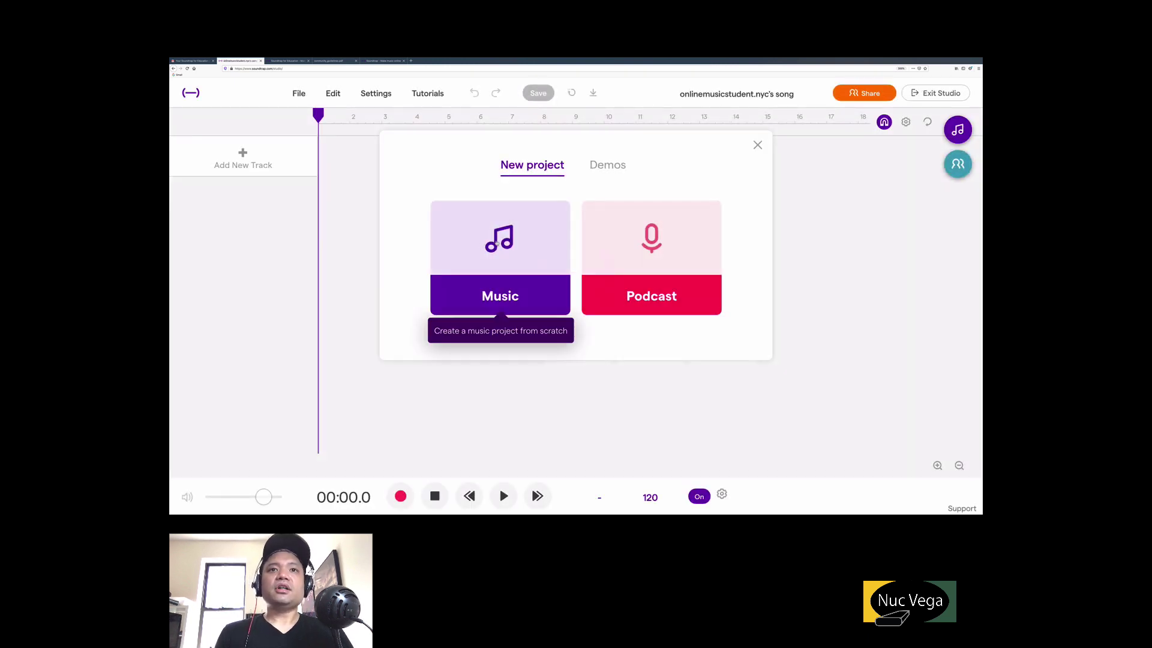
{"action": "left_click", "coordinate": [507, 244]}
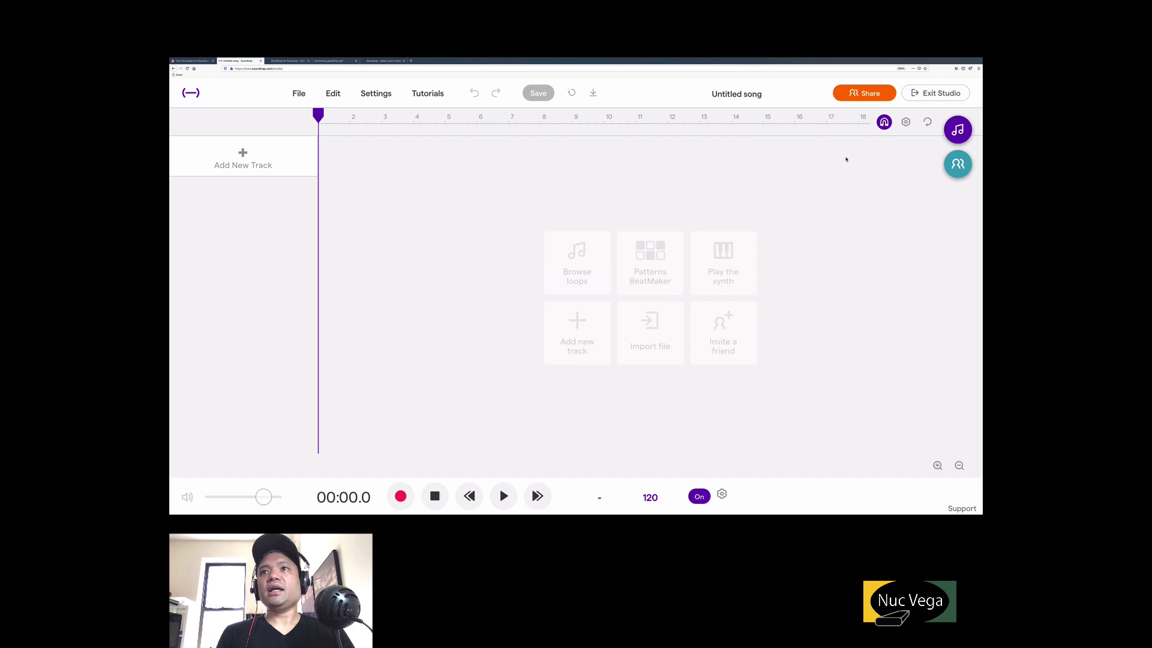
Retitle the song 'Mu Song #1' and set the playhead near bar 15.7.
{"action": "left_click", "coordinate": [748, 97]}
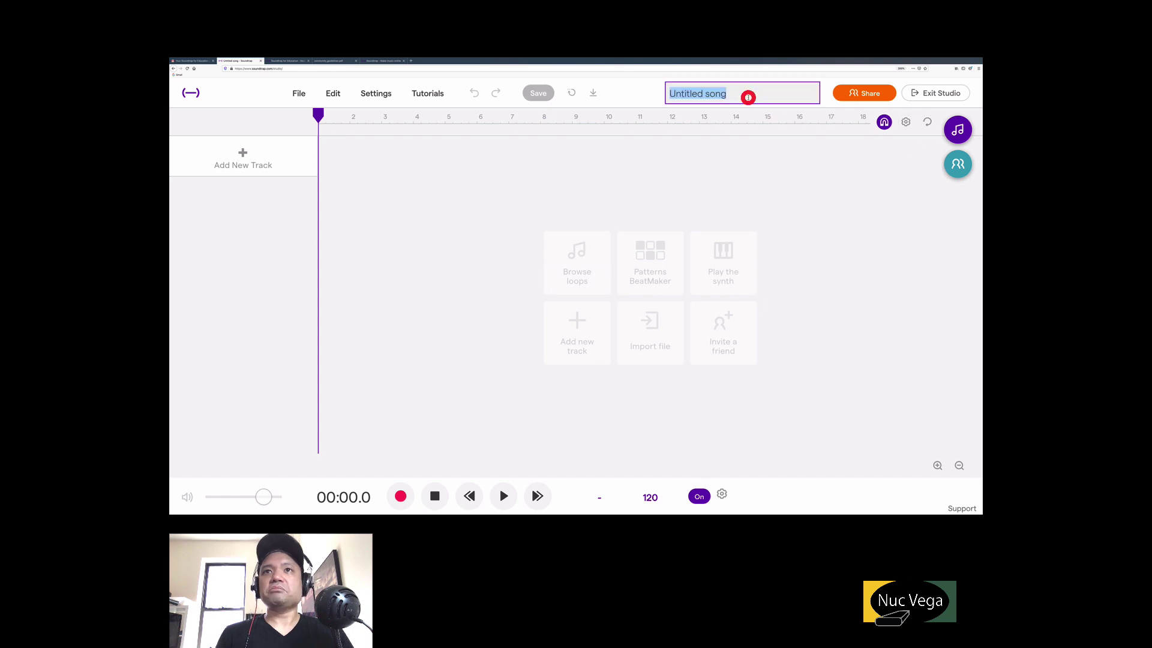
{"action": "type", "text": "Mu"}
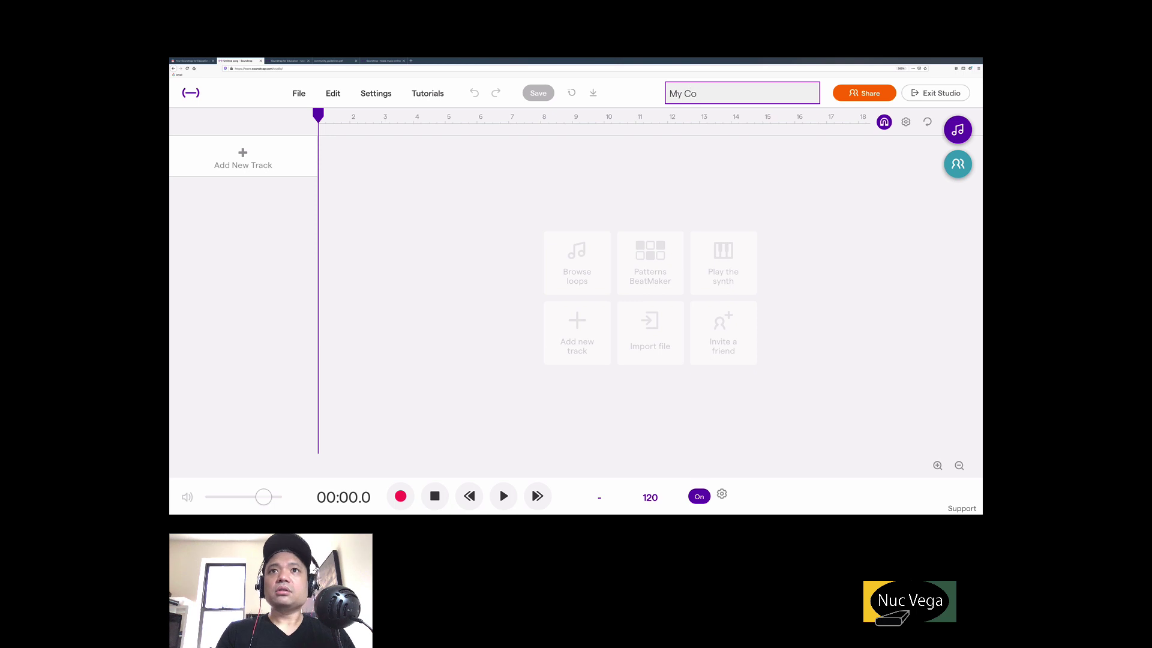
{"action": "type", "text": " Song "}
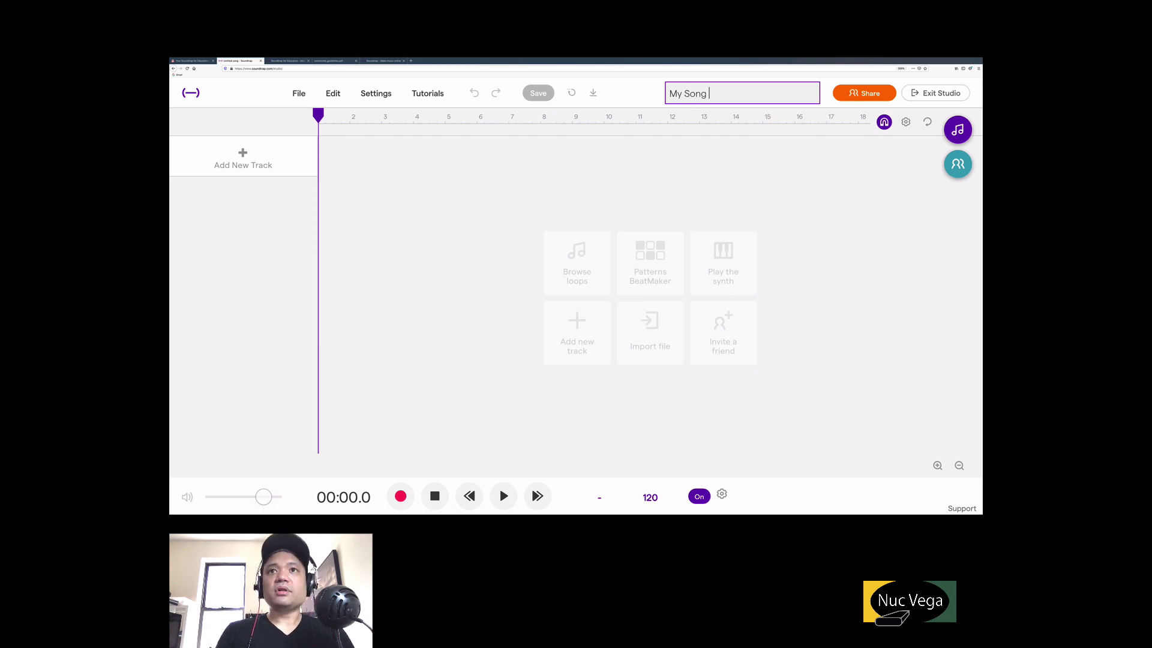
{"action": "type", "text": "#1"}
{"action": "key", "text": "Return"}
{"action": "left_click", "coordinate": [783, 152]}
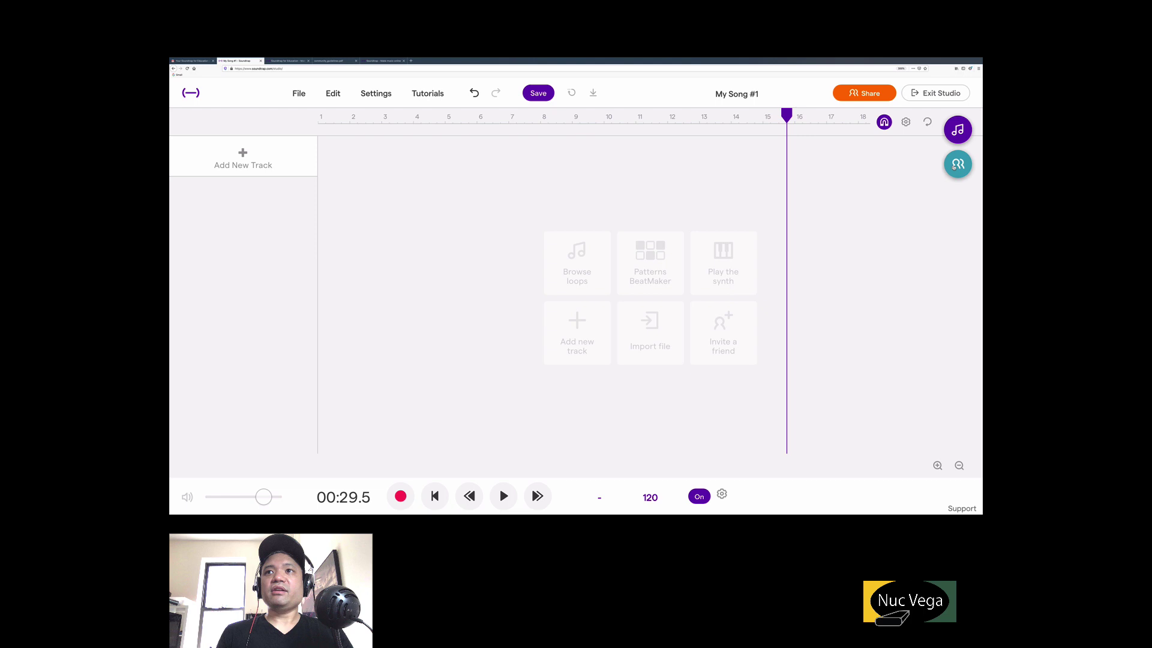
Invite the teacher's account as a collaborator on the song, then close the invite dialog.
{"action": "left_click", "coordinate": [955, 165]}
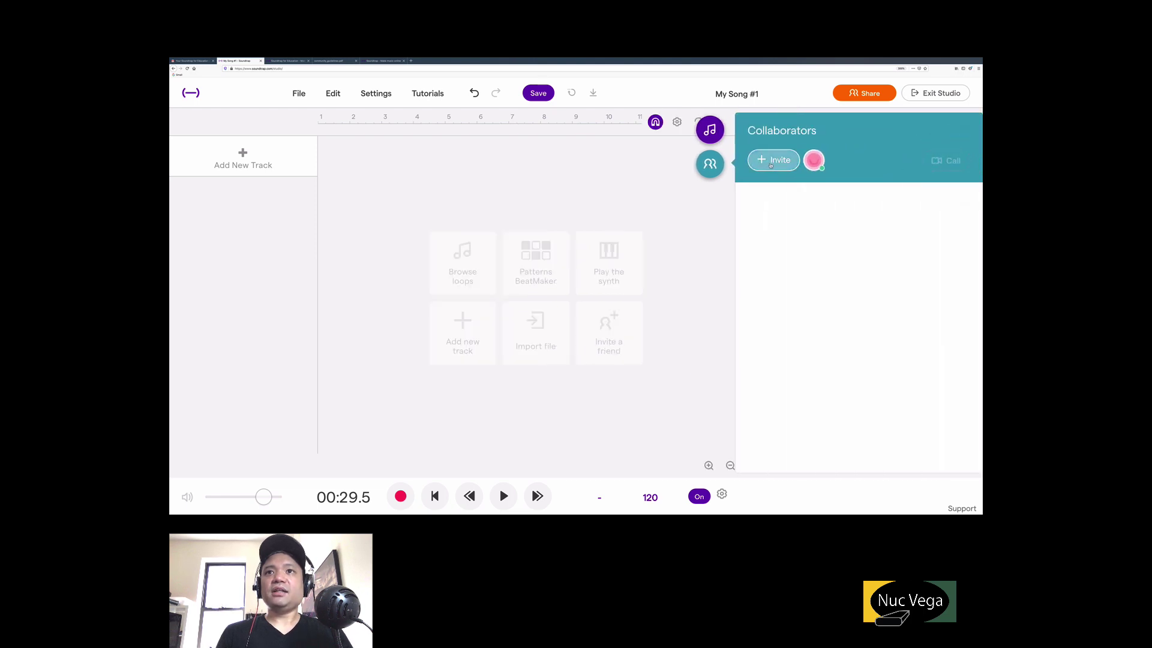
{"action": "left_click", "coordinate": [773, 161]}
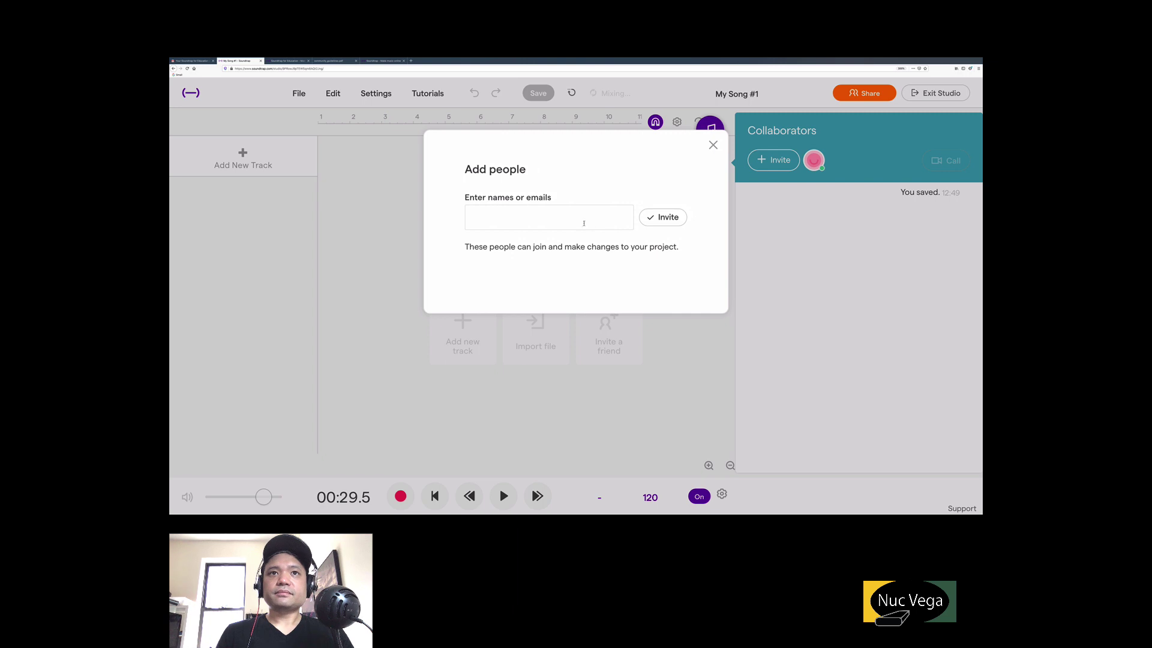
{"action": "left_click", "coordinate": [580, 222]}
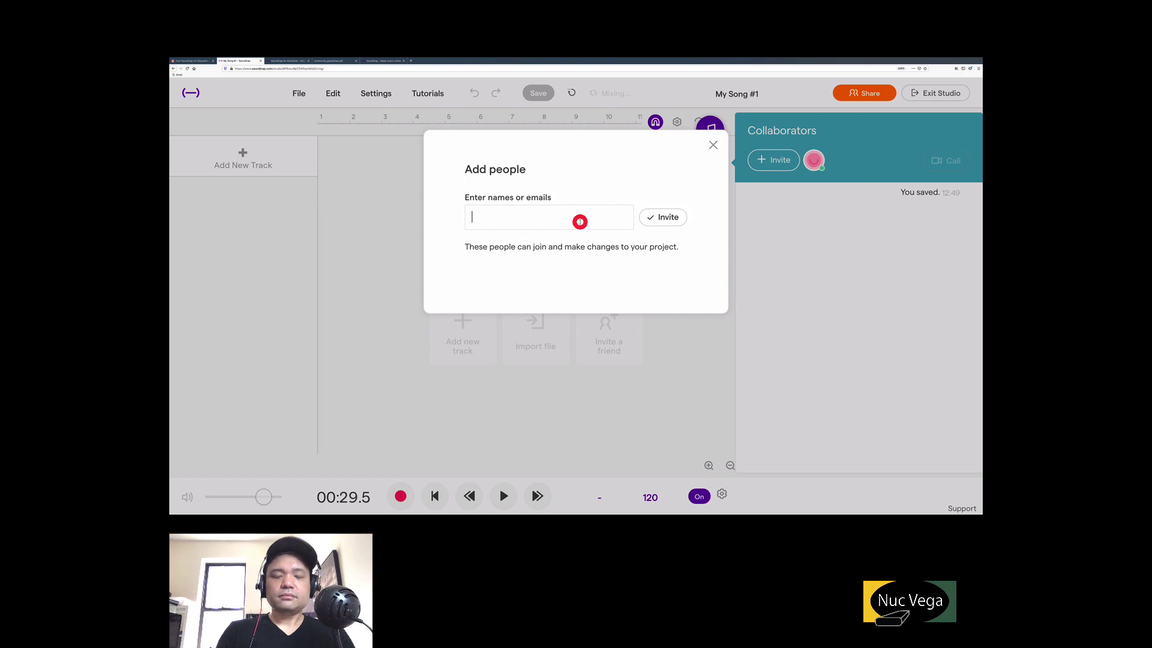
{"action": "type", "text": "nucleo"}
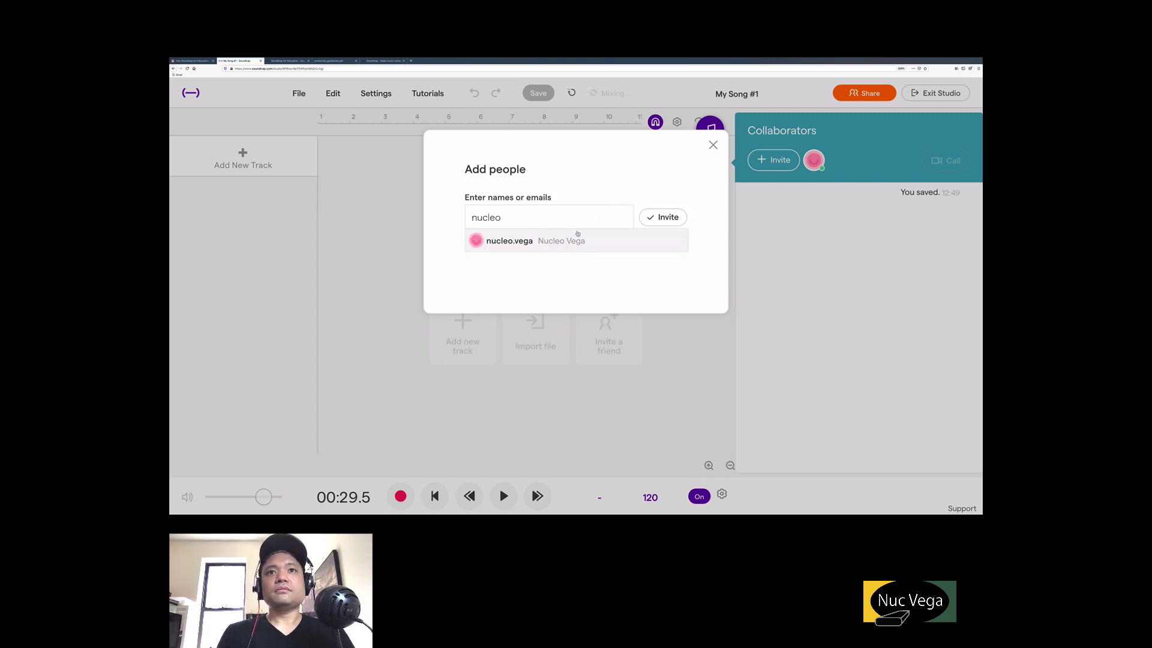
{"action": "left_click", "coordinate": [569, 241]}
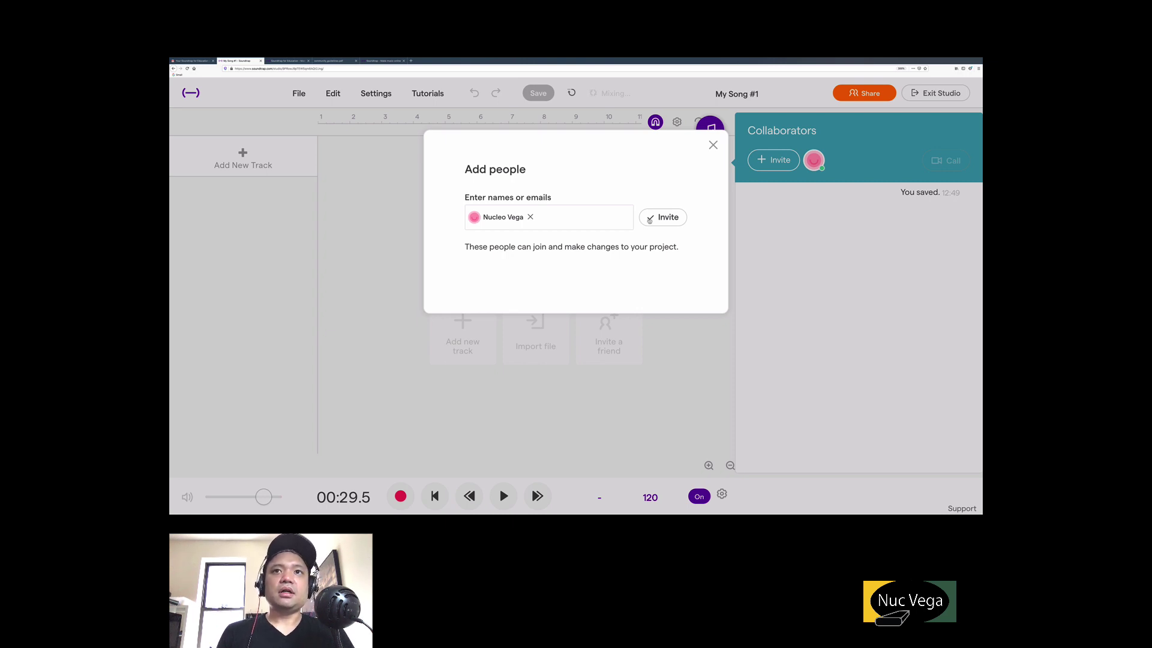
{"action": "left_click", "coordinate": [653, 220]}
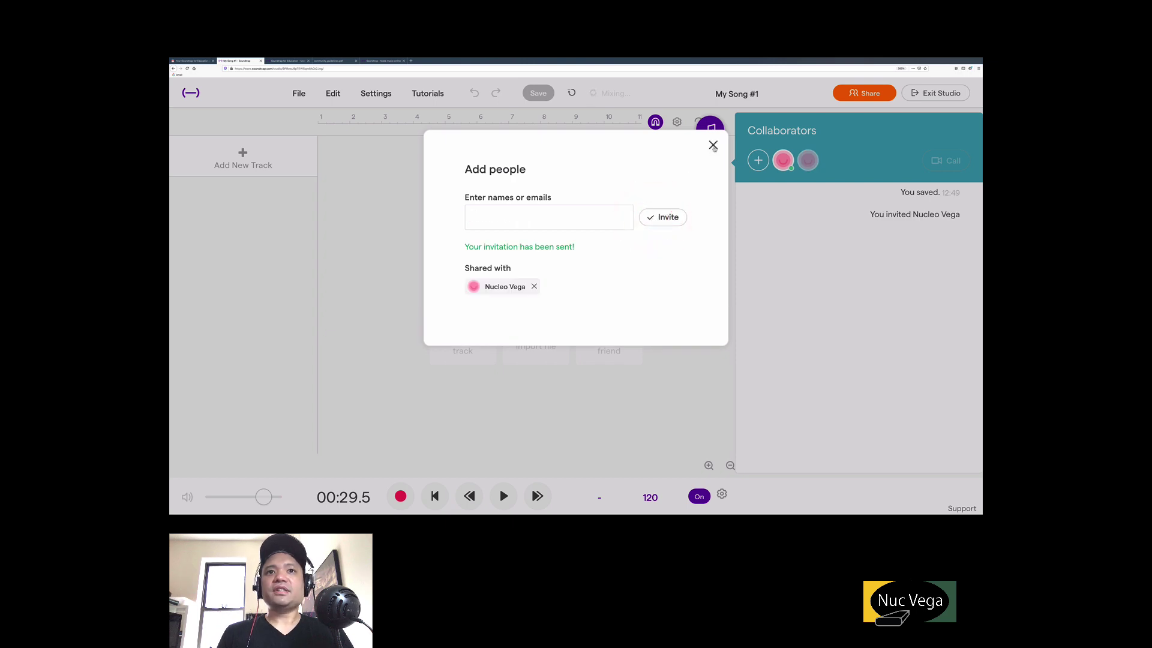
{"action": "left_click", "coordinate": [713, 146]}
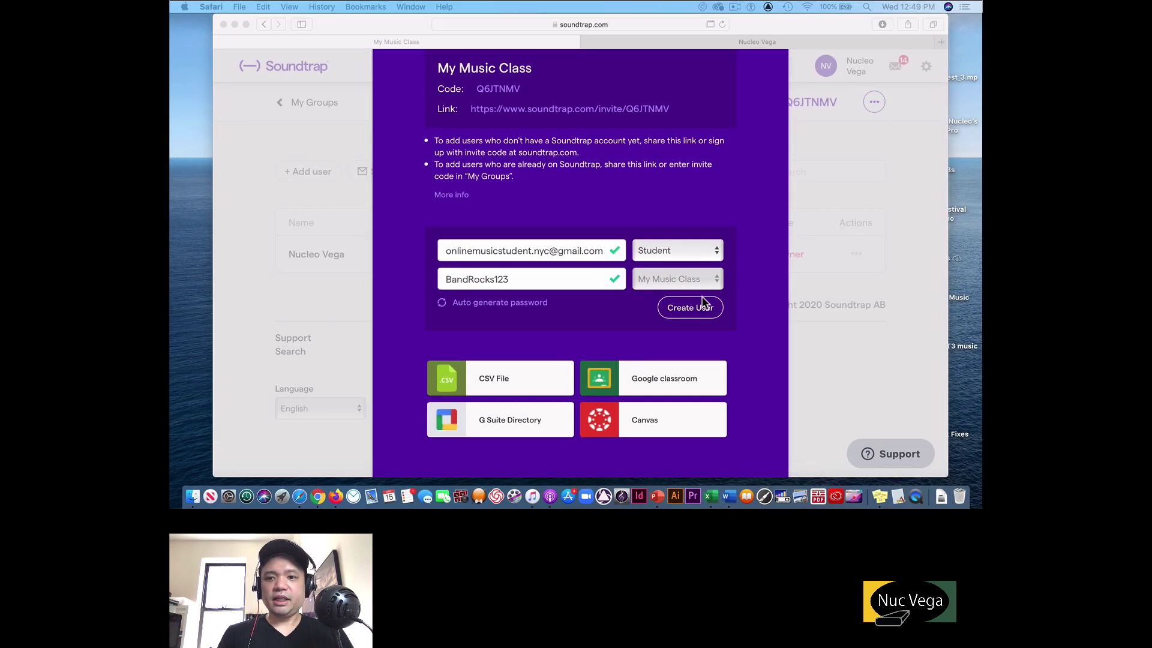
Focus the browser and close the add-user dialog on the class page.
{"action": "left_click", "coordinate": [832, 336]}
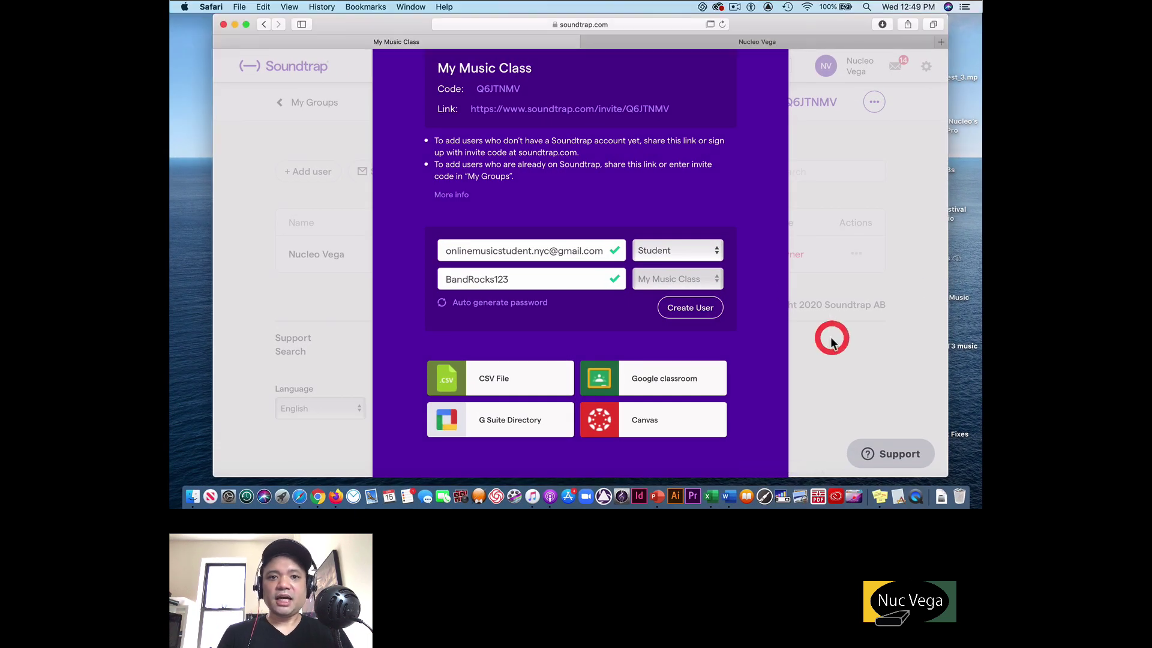
{"action": "left_click", "coordinate": [312, 152]}
{"action": "scroll", "coordinate": [612, 334], "scroll_direction": "down", "scroll_amount": 1}
{"action": "scroll", "coordinate": [612, 334], "scroll_direction": "up", "scroll_amount": 3}
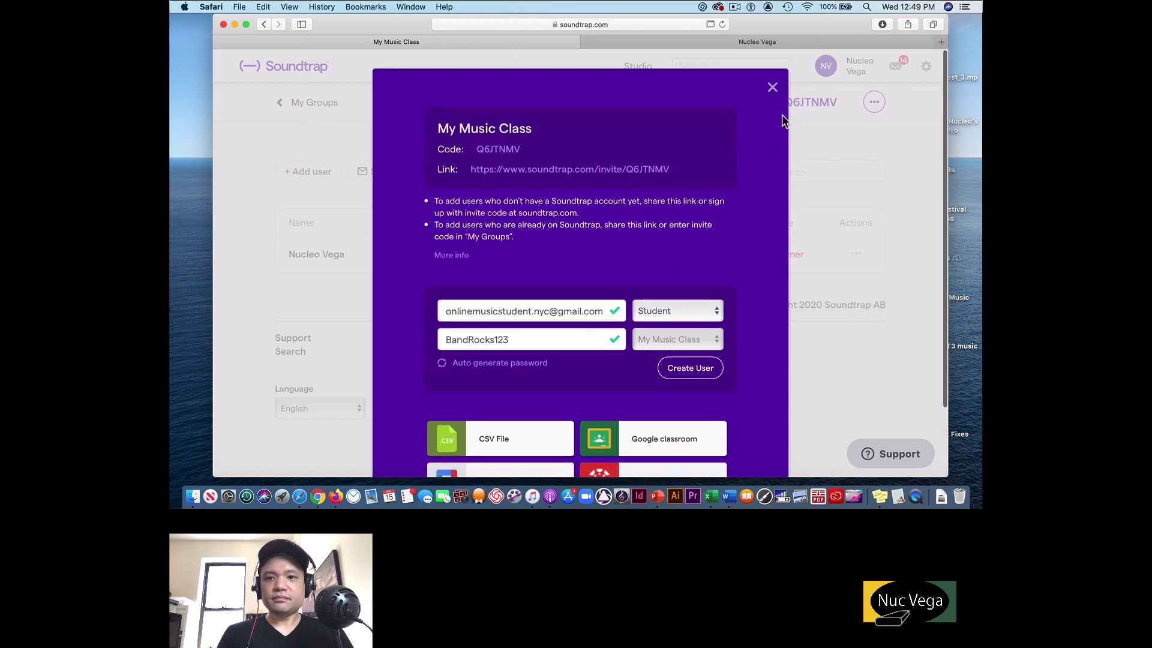
{"action": "left_click", "coordinate": [773, 88]}
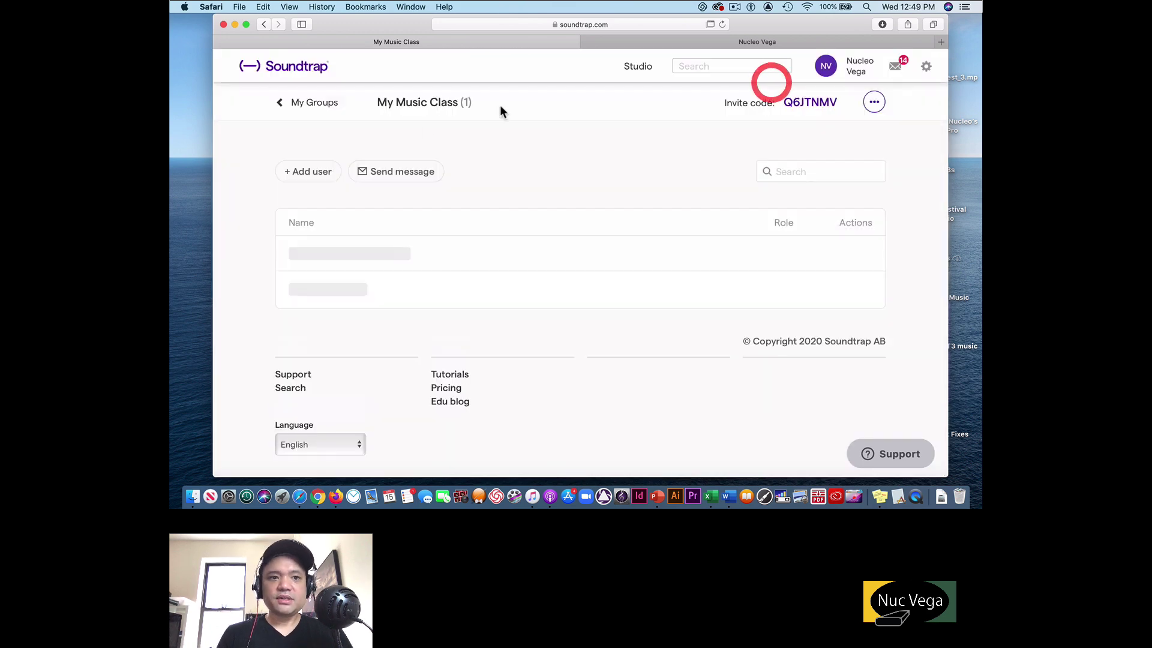
As the teacher, accept the My Song #1 invitation, decline notifications, and enter the studio.
{"action": "left_click", "coordinate": [302, 71]}
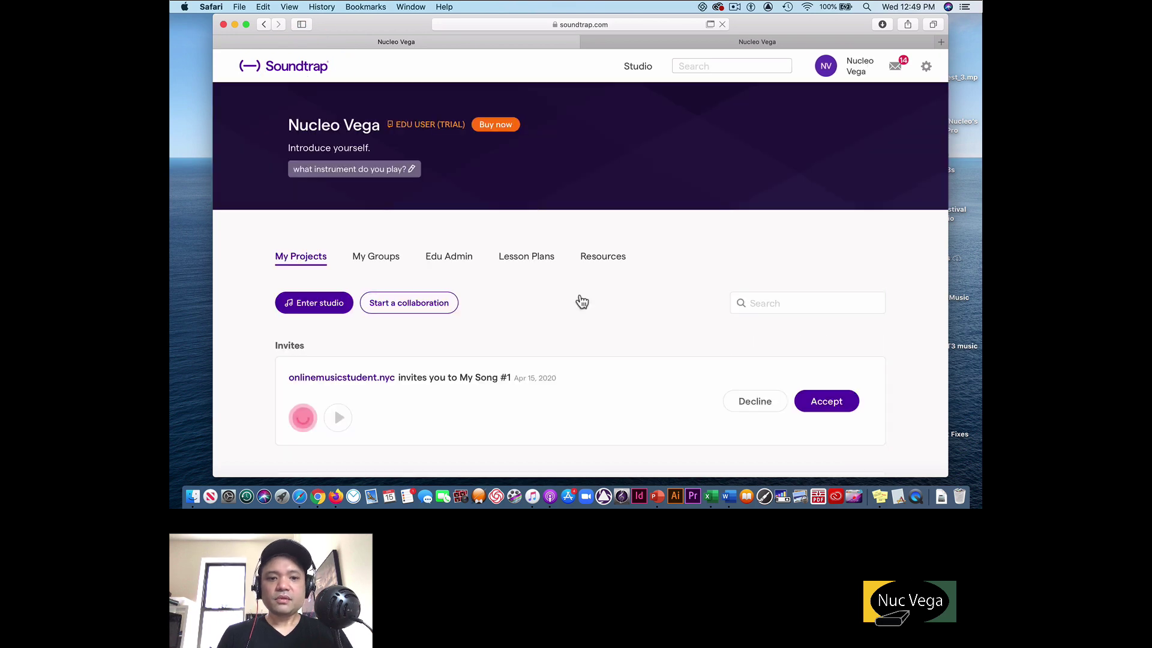
{"action": "scroll", "coordinate": [578, 300], "scroll_direction": "down", "scroll_amount": 3}
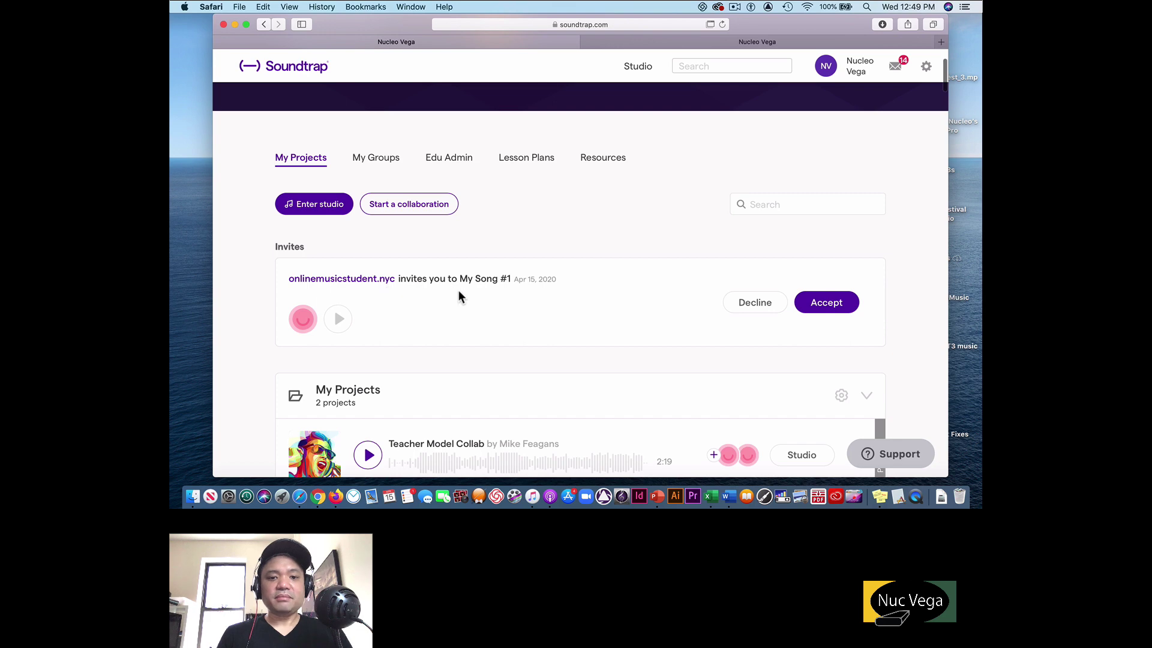
{"action": "left_click", "coordinate": [838, 304]}
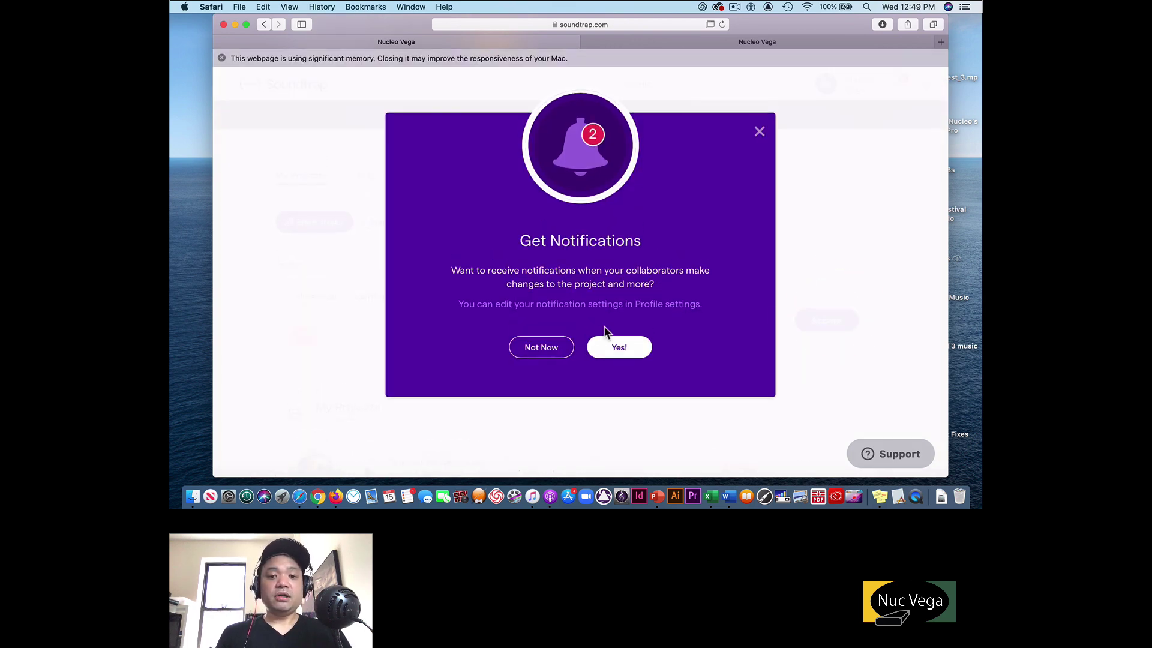
{"action": "left_click", "coordinate": [541, 351]}
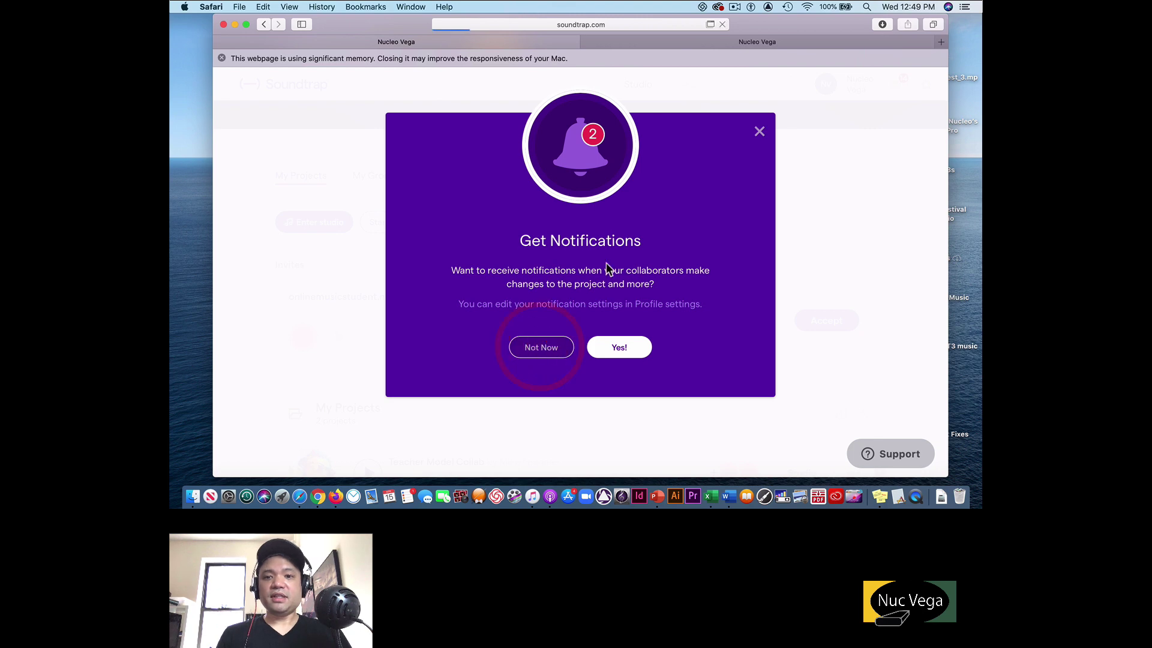
{"action": "left_click", "coordinate": [760, 134]}
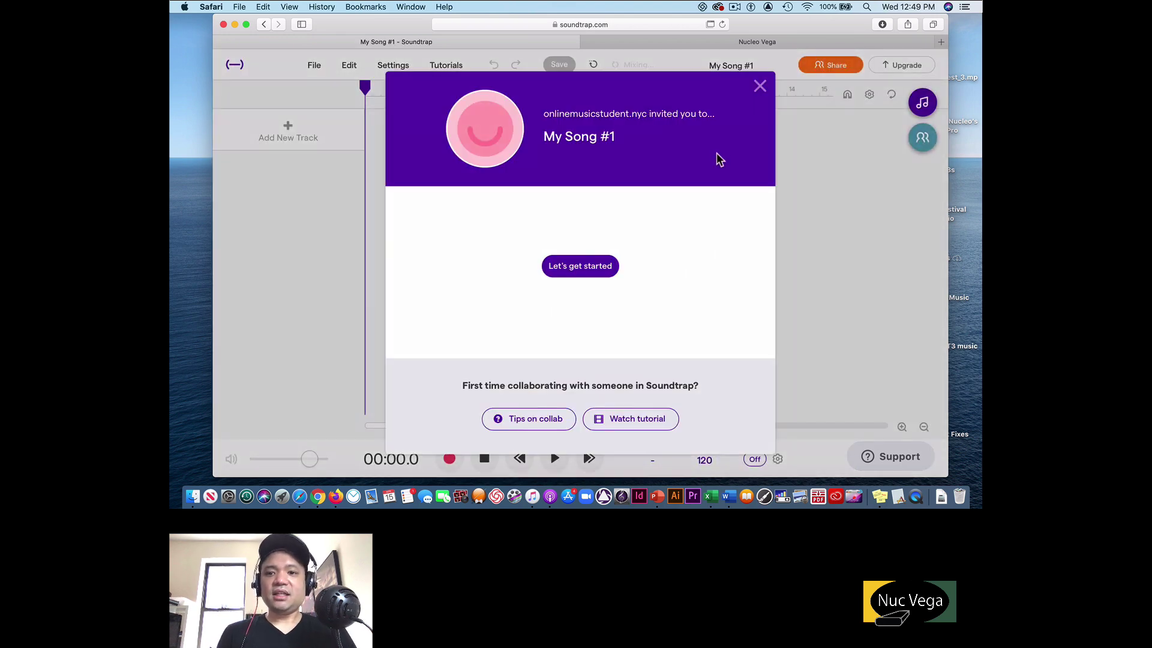
{"action": "left_click", "coordinate": [759, 86]}
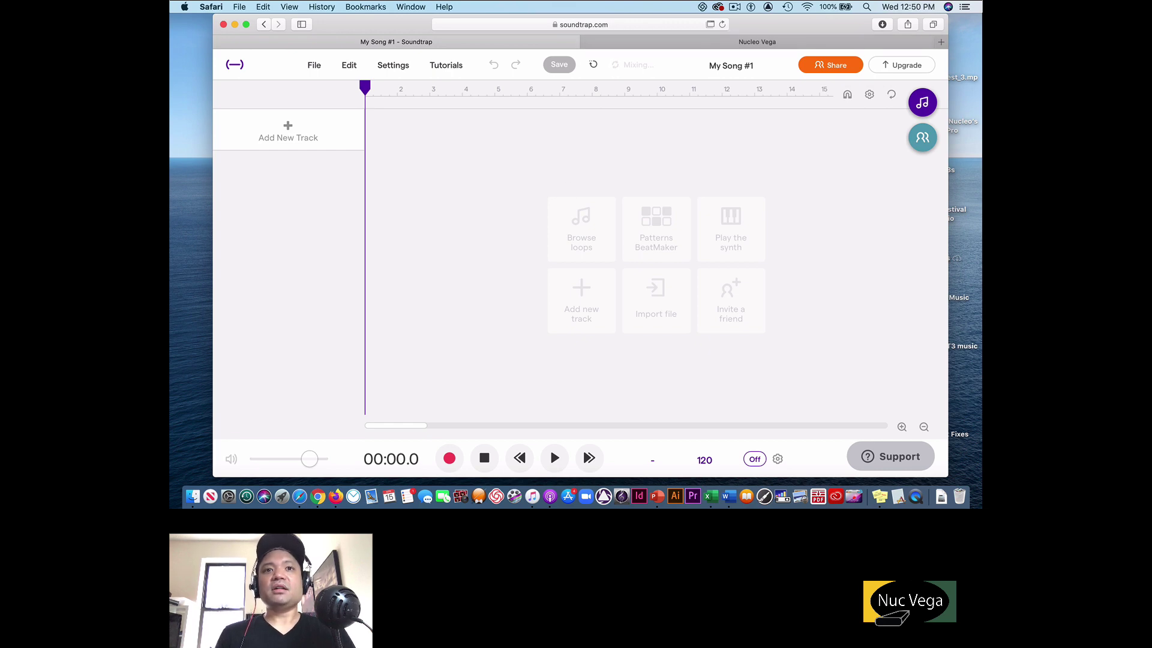
{"action": "left_click", "coordinate": [466, 240]}
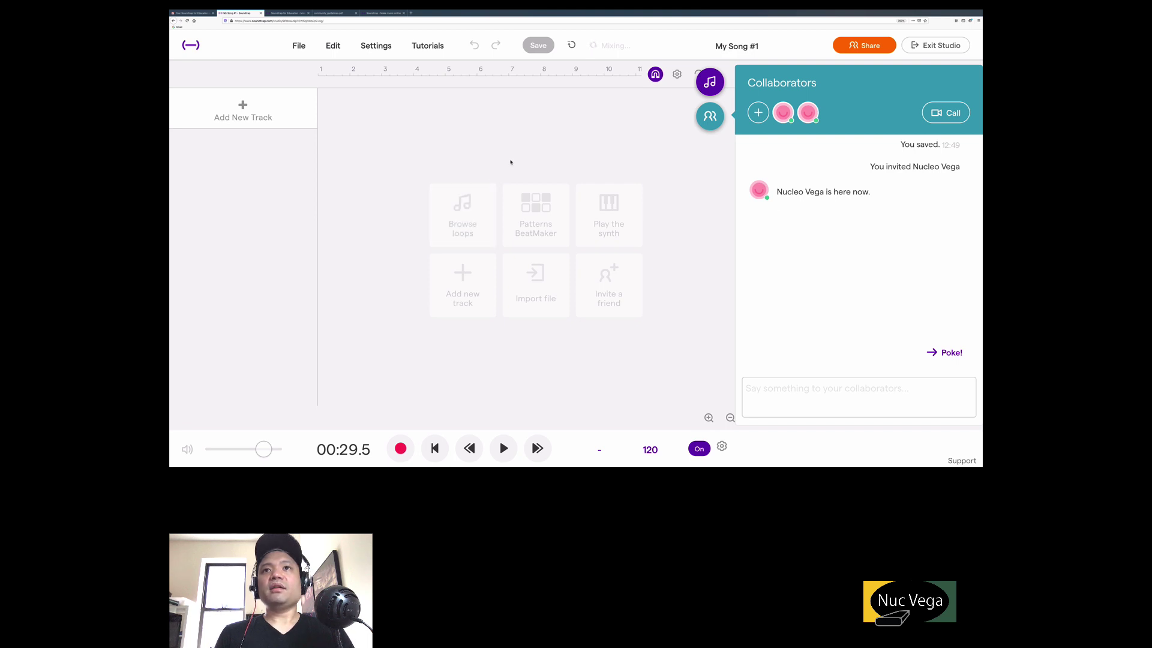
{"action": "left_click", "coordinate": [708, 119]}
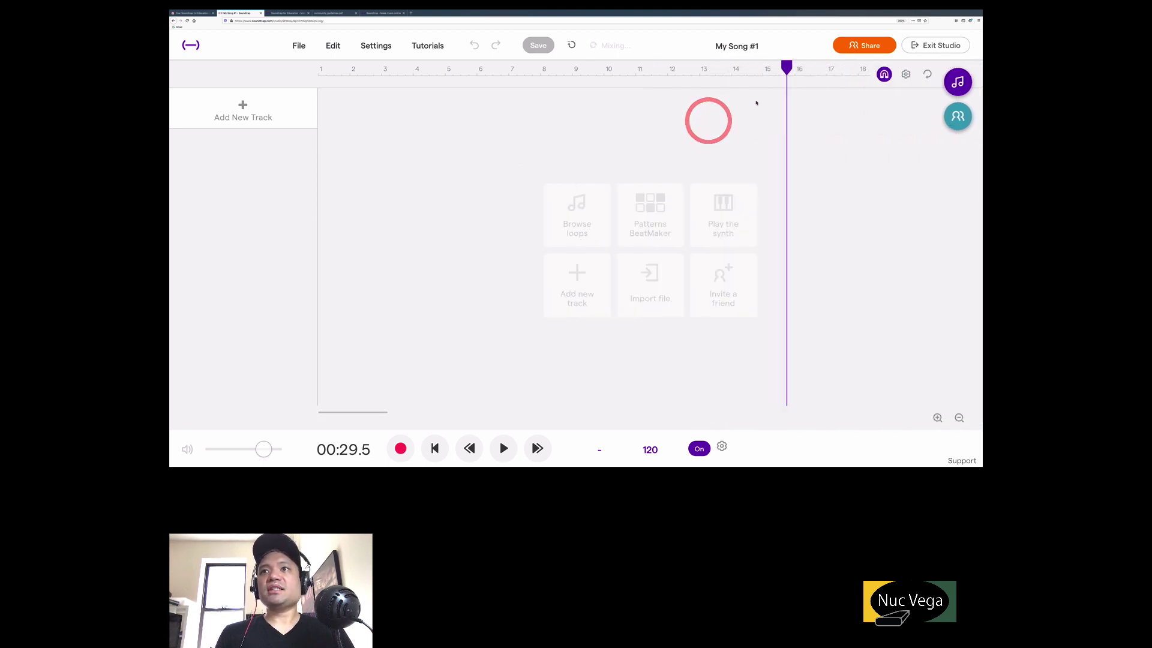
{"action": "left_click", "coordinate": [958, 81]}
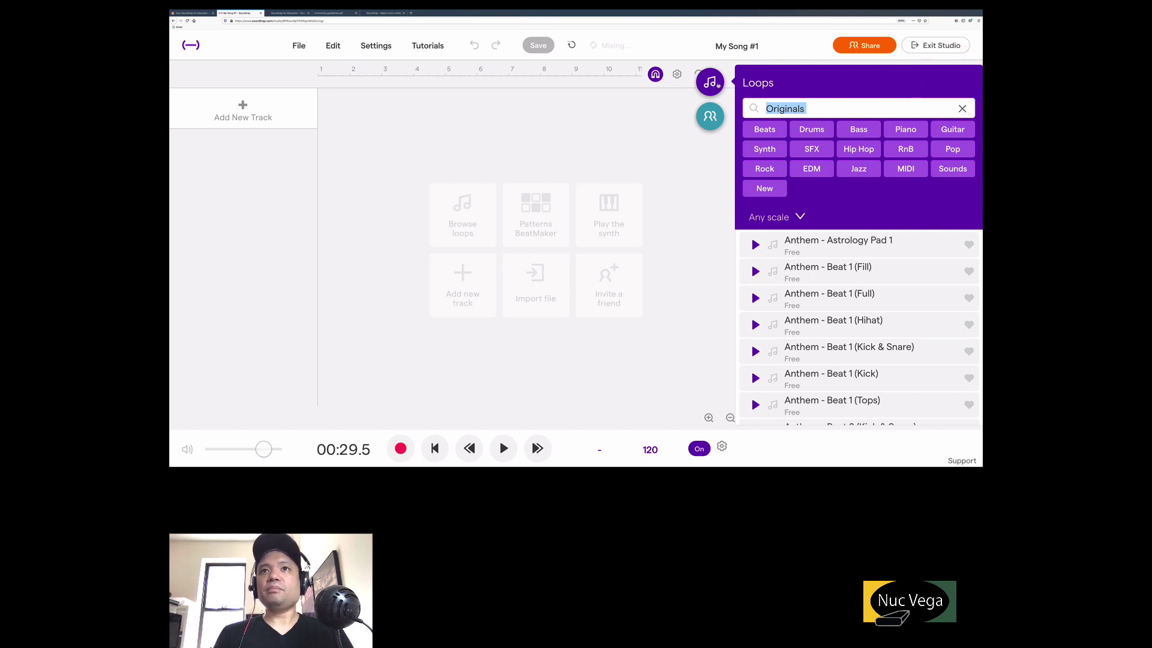
{"action": "left_click", "coordinate": [710, 81]}
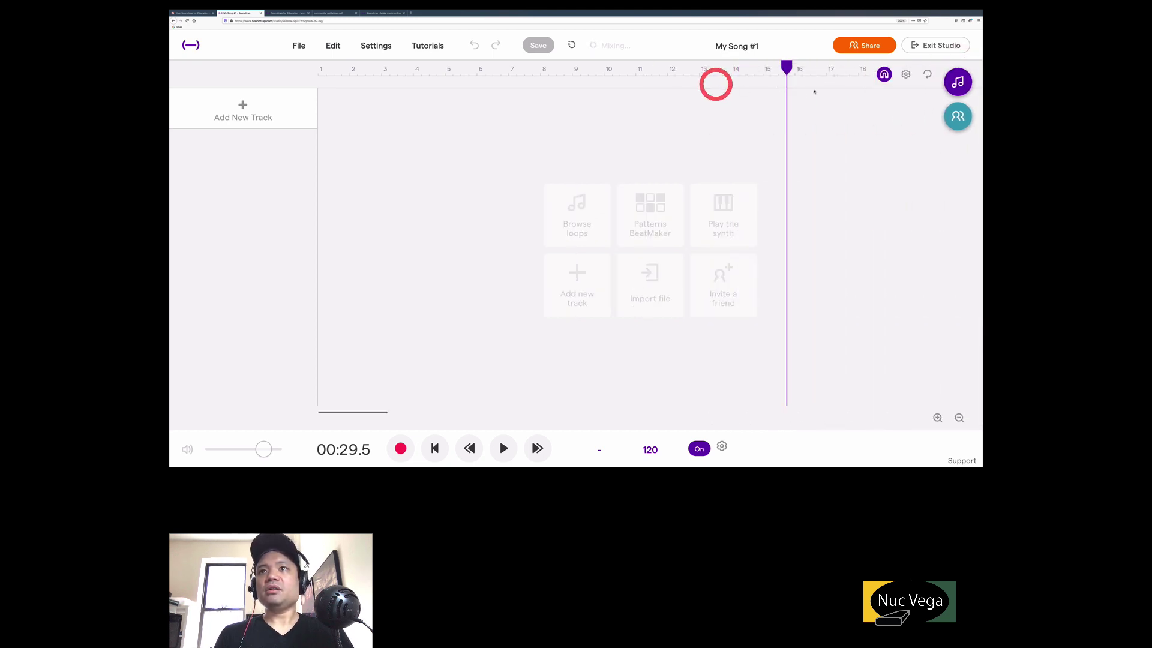
{"action": "left_click", "coordinate": [958, 82]}
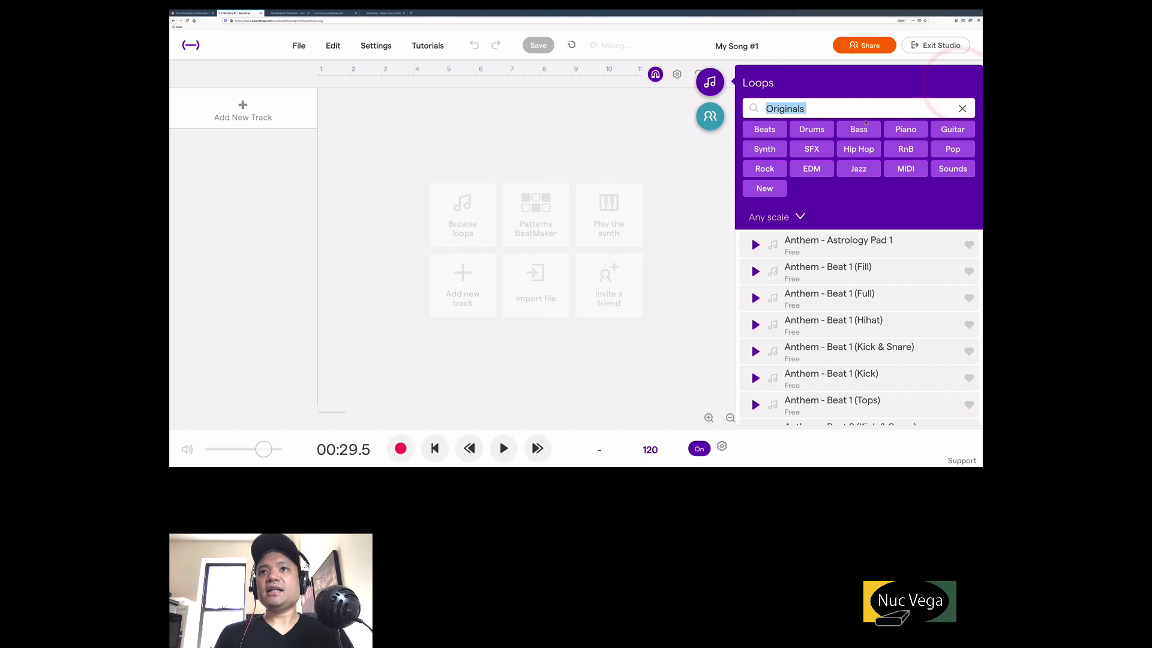
{"action": "left_click", "coordinate": [816, 130]}
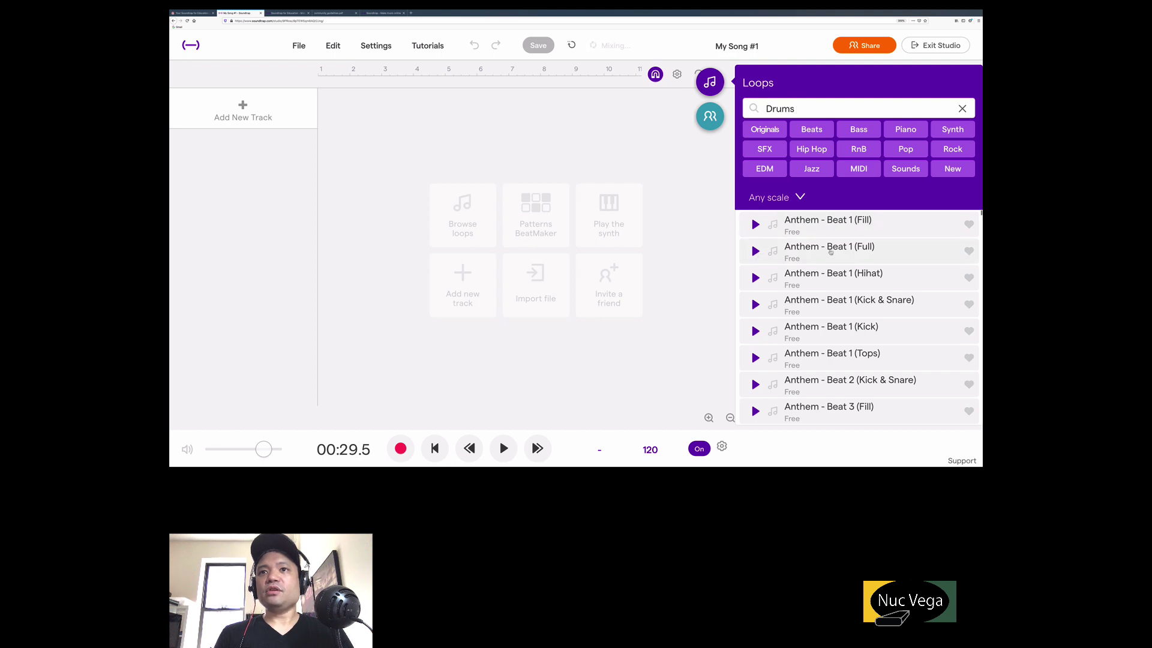
{"action": "left_click", "coordinate": [757, 252]}
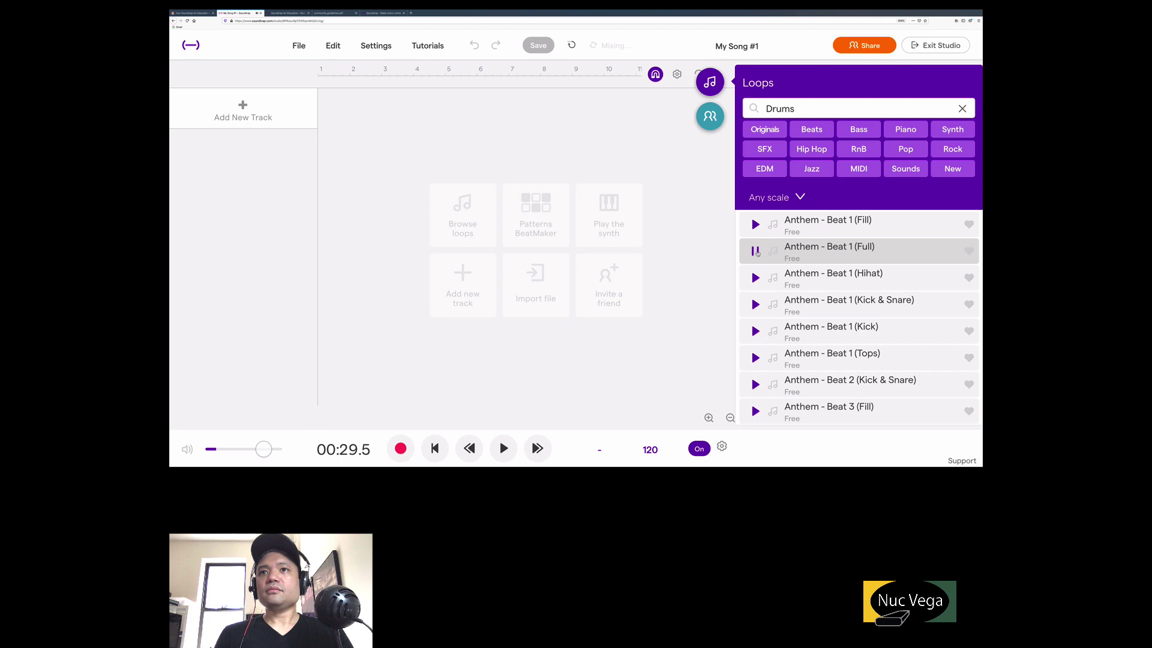
{"action": "left_click", "coordinate": [757, 253]}
{"action": "scroll", "coordinate": [792, 293], "scroll_direction": "down", "scroll_amount": 3}
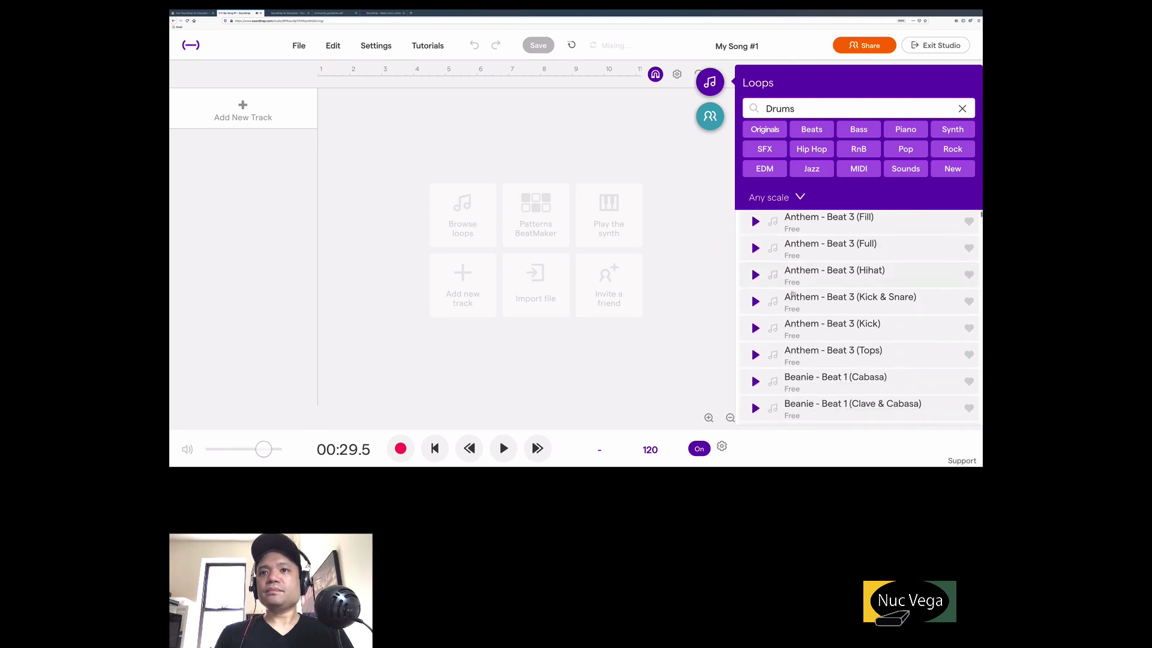
{"action": "scroll", "coordinate": [792, 294], "scroll_direction": "down", "scroll_amount": 3}
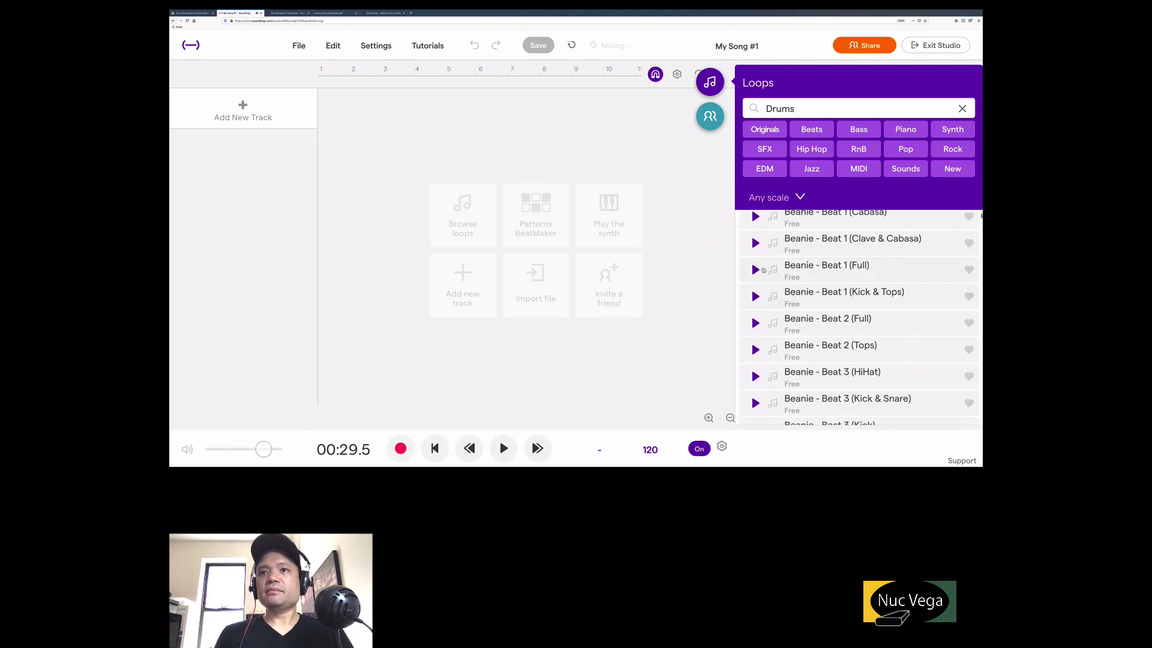
{"action": "left_click", "coordinate": [757, 270]}
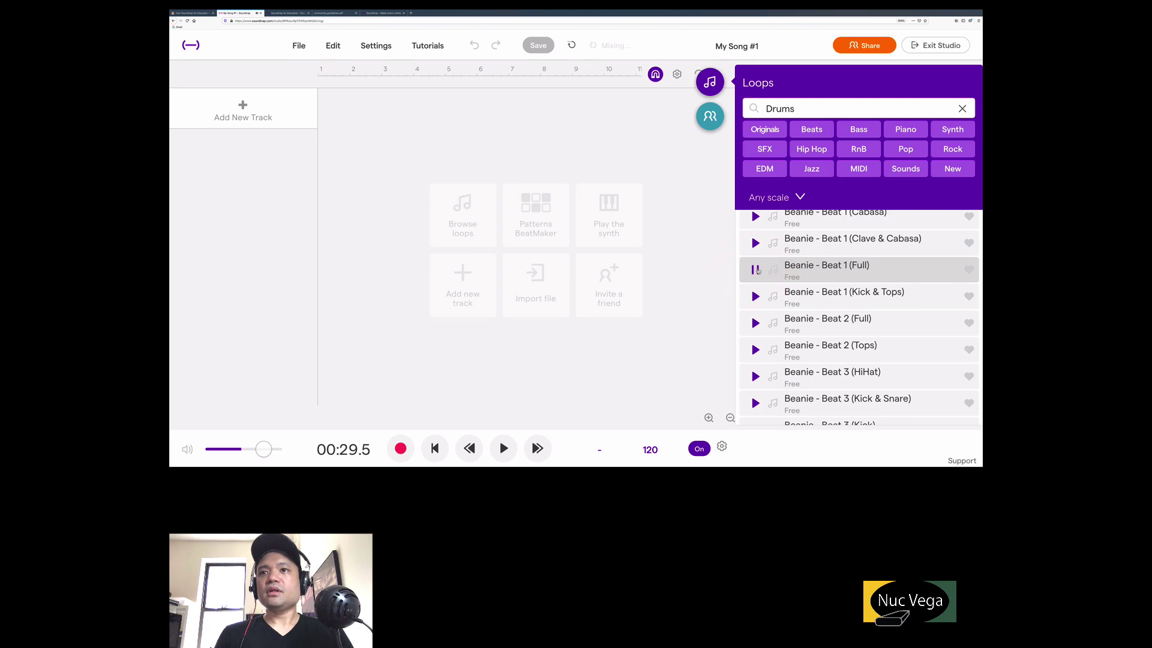
{"action": "left_click", "coordinate": [756, 270]}
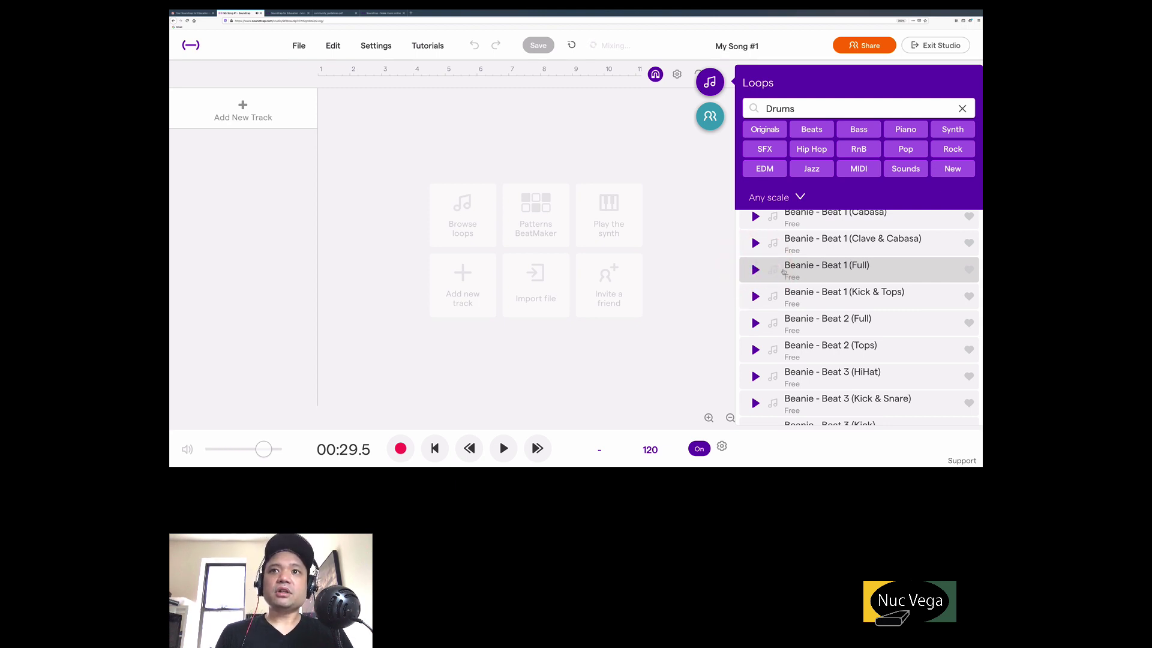
Place the Beanie - Beat 1 (Full) loop at bar 1, play it back, and close the loop library.
{"action": "left_click_drag", "start_coordinate": [784, 272], "coordinate": [330, 211]}
{"action": "key", "text": "space"}
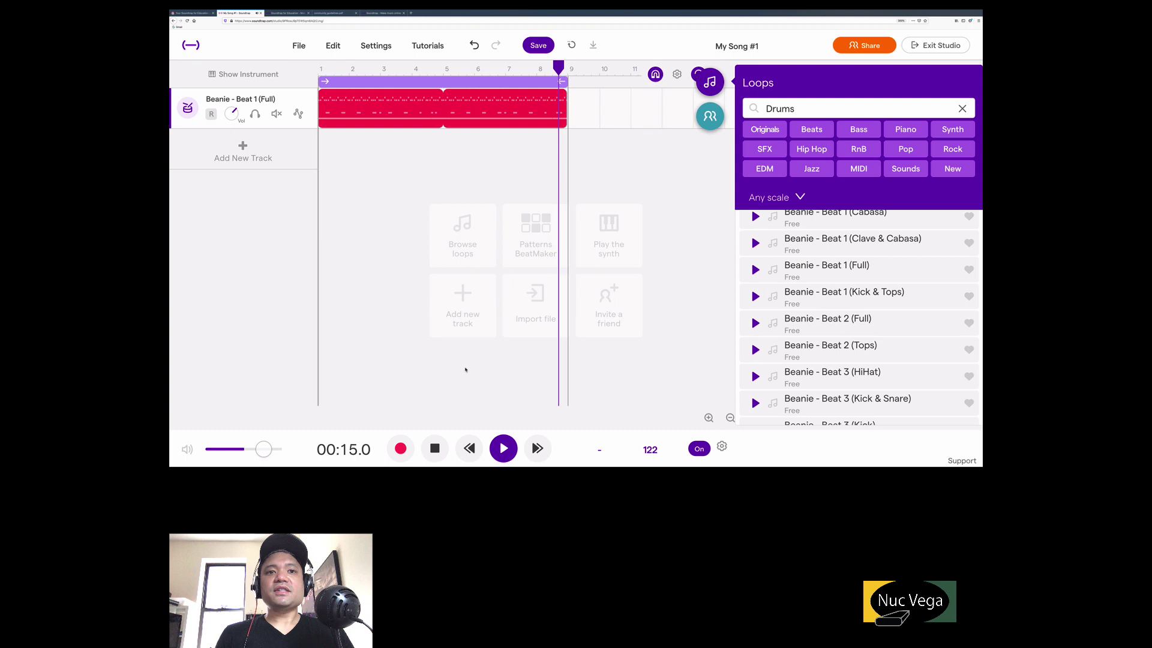
{"action": "left_click", "coordinate": [435, 449]}
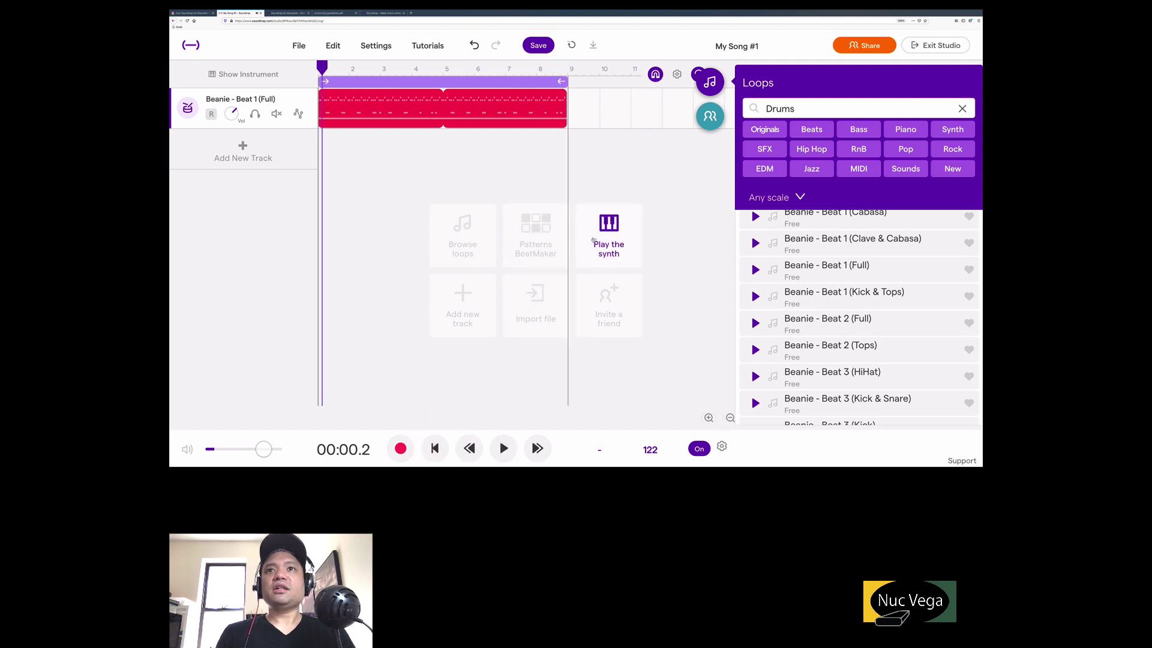
{"action": "left_click", "coordinate": [710, 82]}
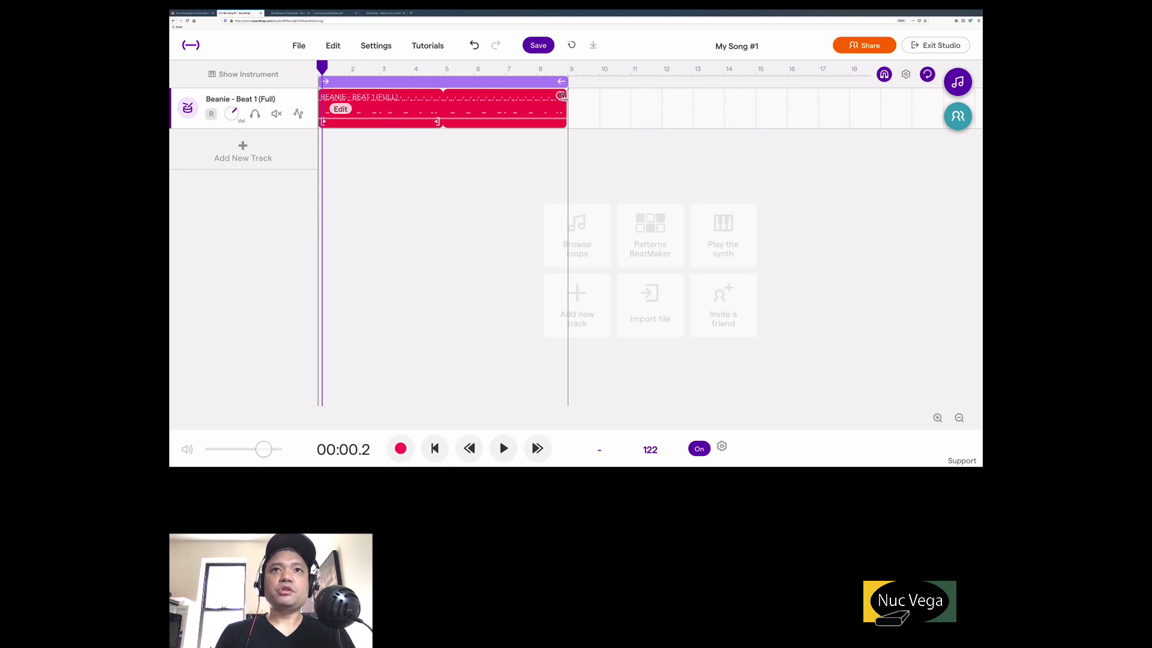
Repeat the Beanie clip and stretch the loop region to bar 17, then play it from bar 9.
{"action": "left_click_drag", "start_coordinate": [561, 96], "coordinate": [813, 99]}
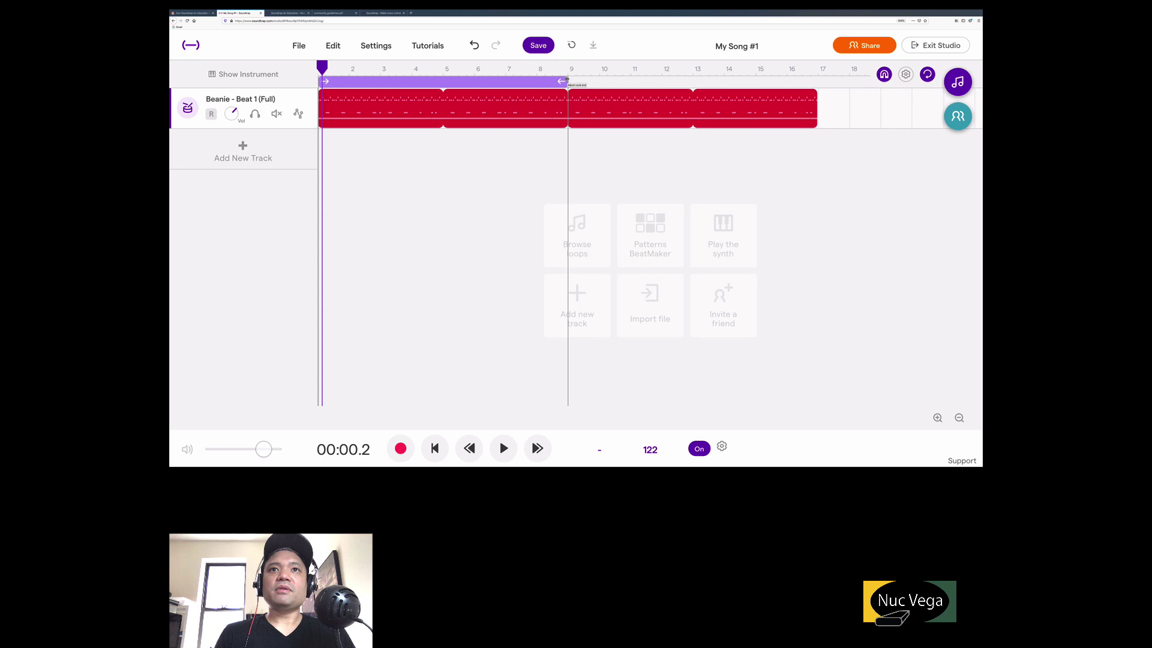
{"action": "left_click_drag", "start_coordinate": [567, 80], "coordinate": [810, 77]}
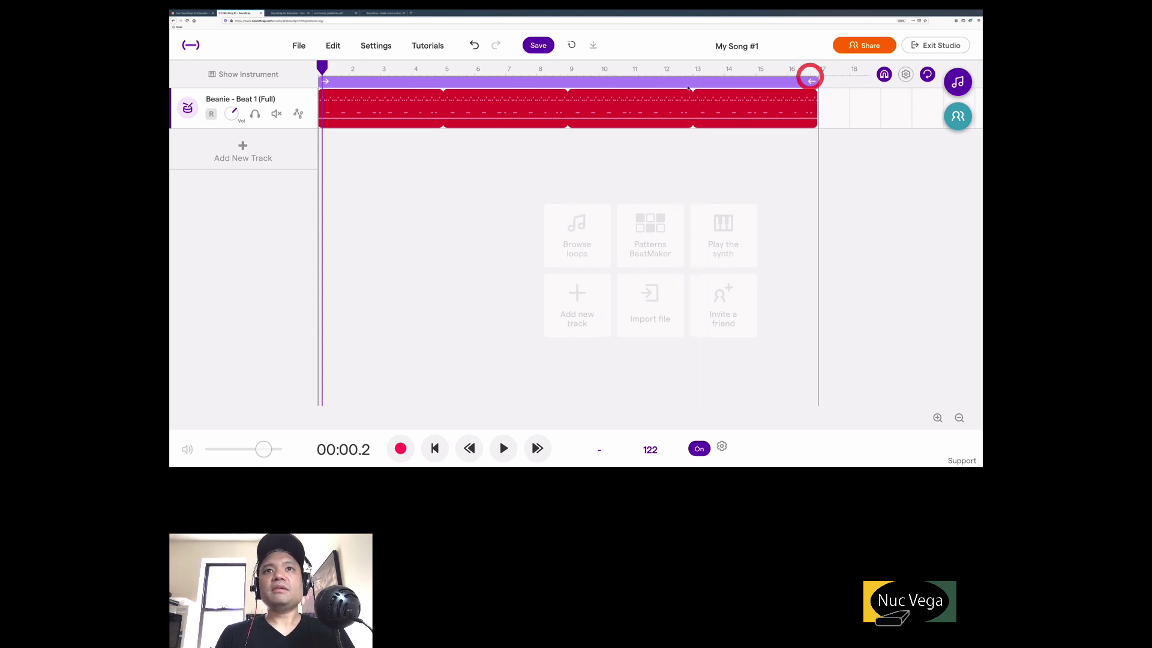
{"action": "left_click", "coordinate": [559, 68]}
{"action": "key", "text": "space"}
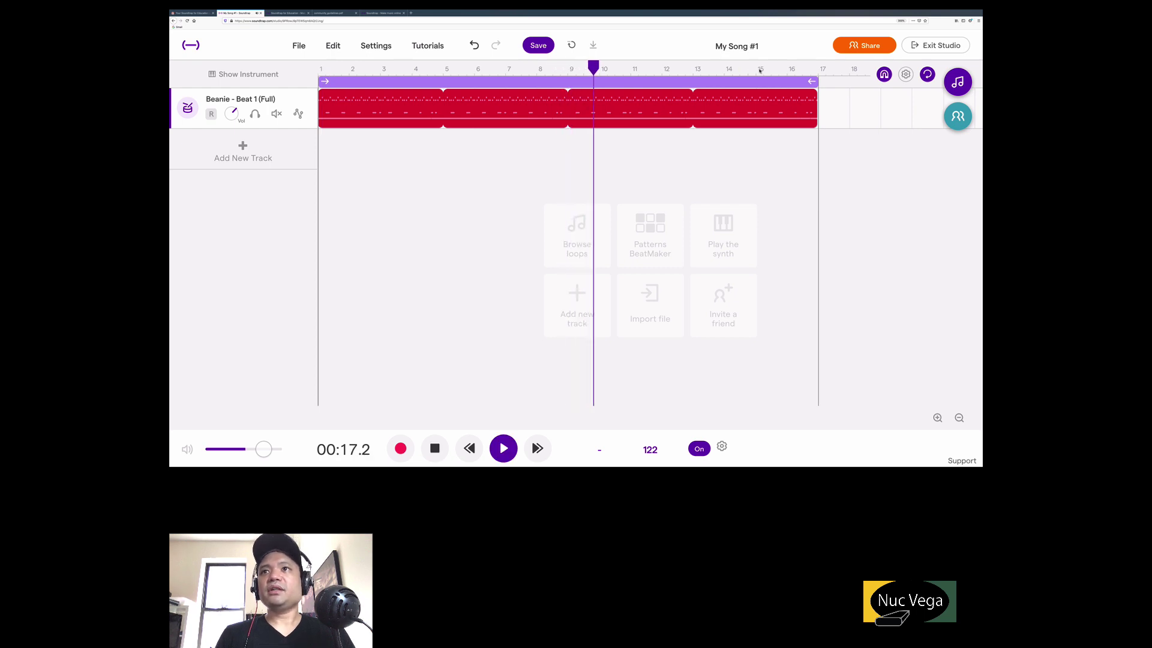
{"action": "key", "text": "space"}
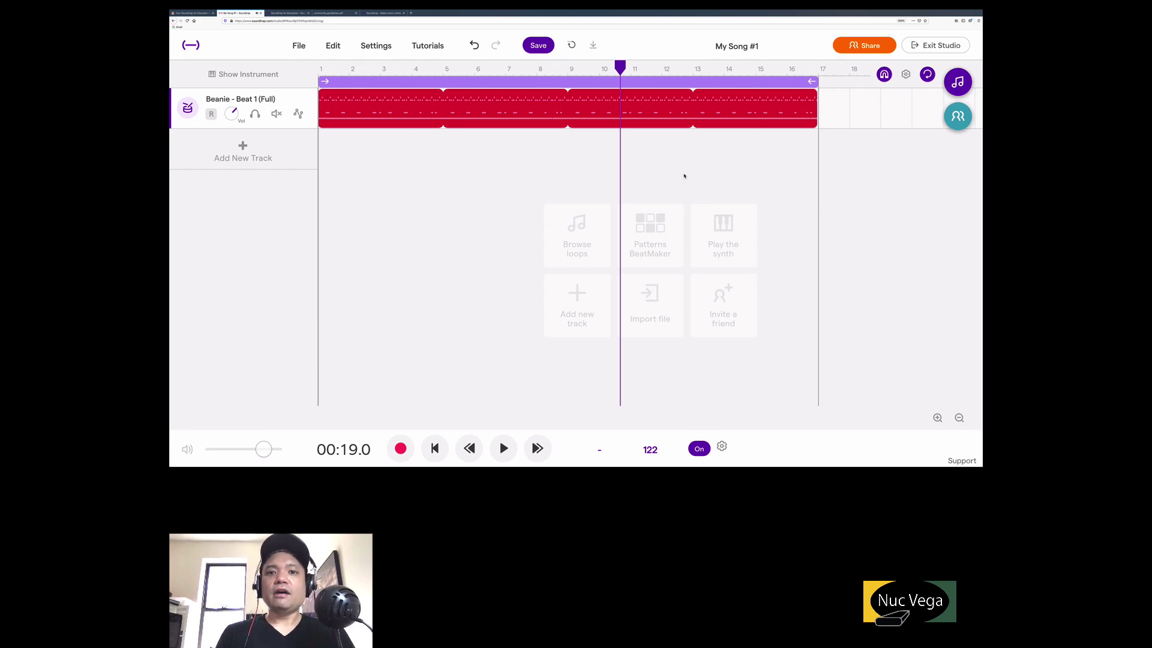
{"action": "mouse_move", "coordinate": [579, 470]}
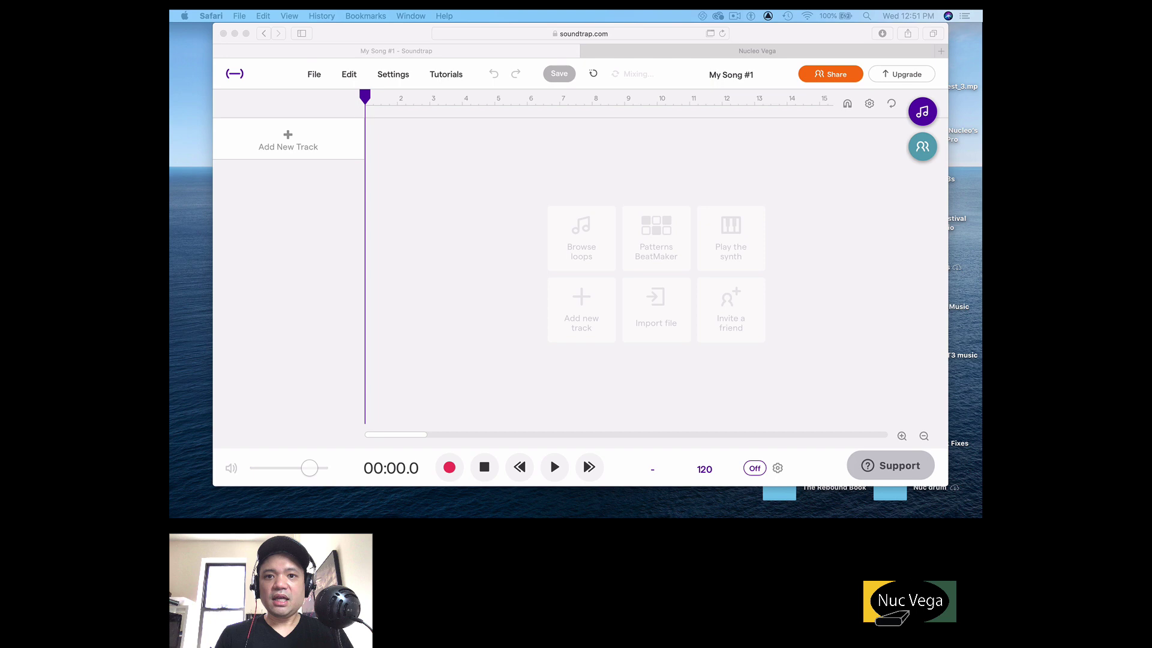
{"action": "left_click", "coordinate": [520, 192]}
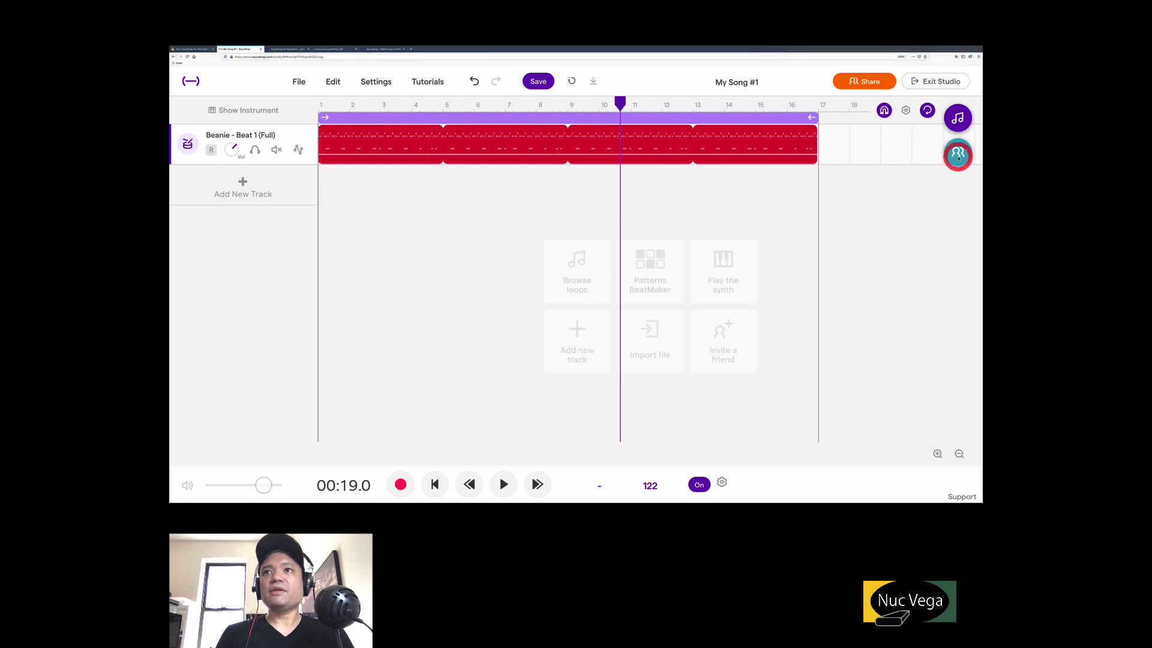
Sync the student's drum-beat edits from the collaborators chat panel.
{"action": "left_click", "coordinate": [958, 153]}
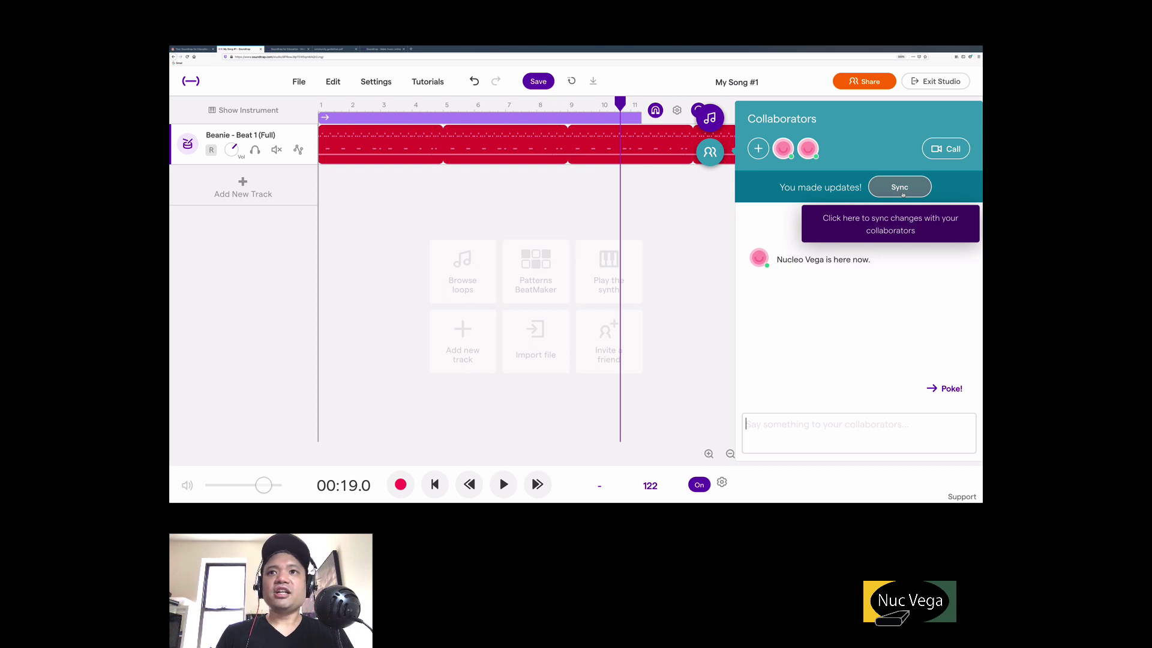
{"action": "left_click", "coordinate": [900, 188]}
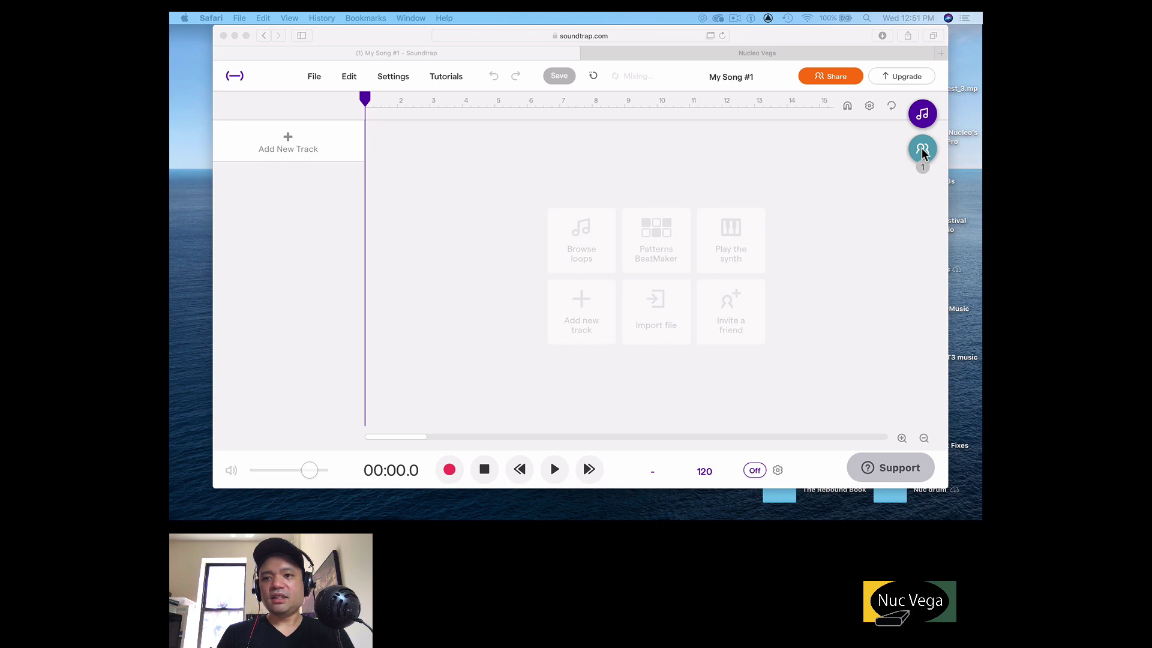
On the teacher's copy, sync in the drum track, play it from bar 8, and type 'Great Job!' in chat.
{"action": "left_click", "coordinate": [922, 150]}
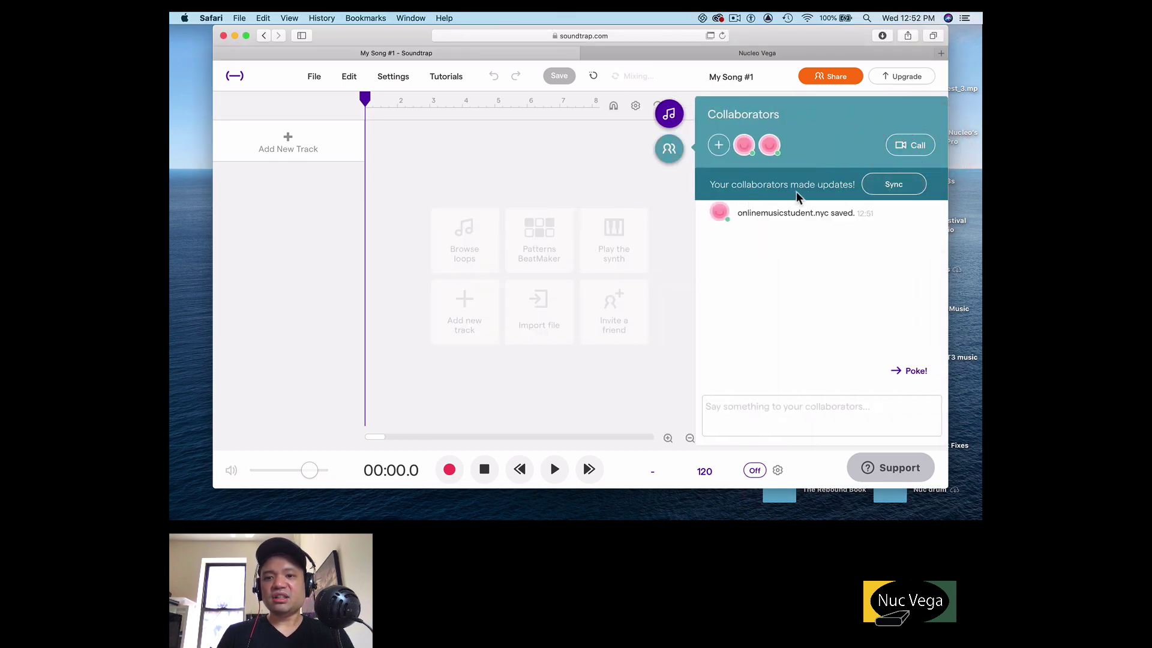
{"action": "left_click", "coordinate": [907, 184]}
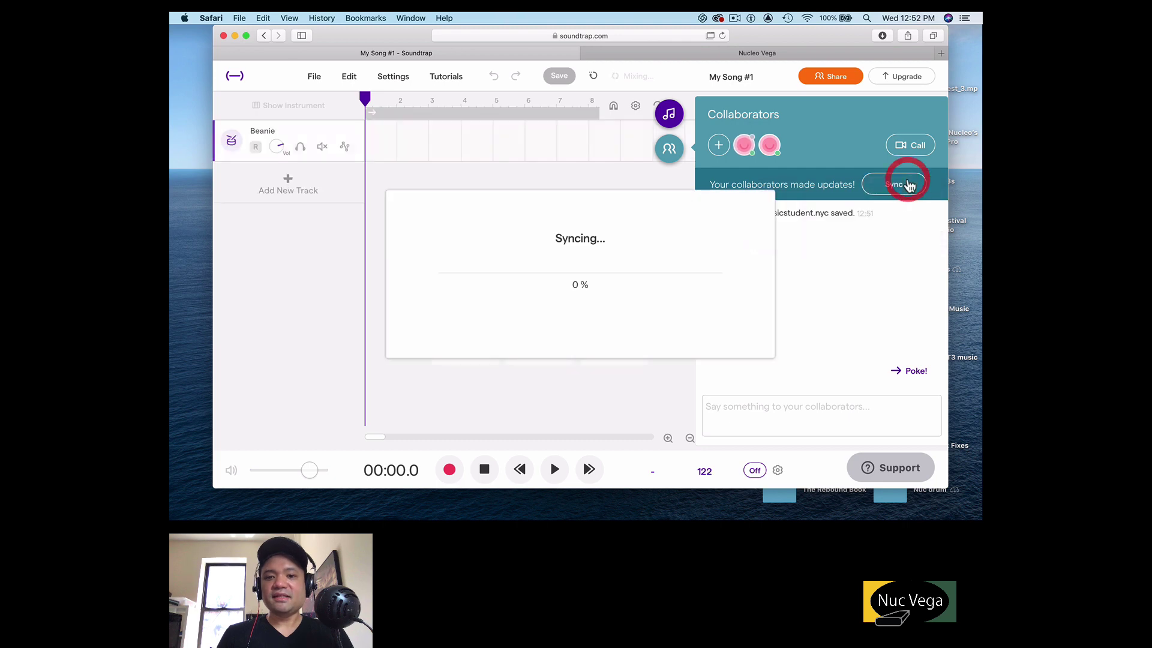
{"action": "left_click", "coordinate": [585, 204]}
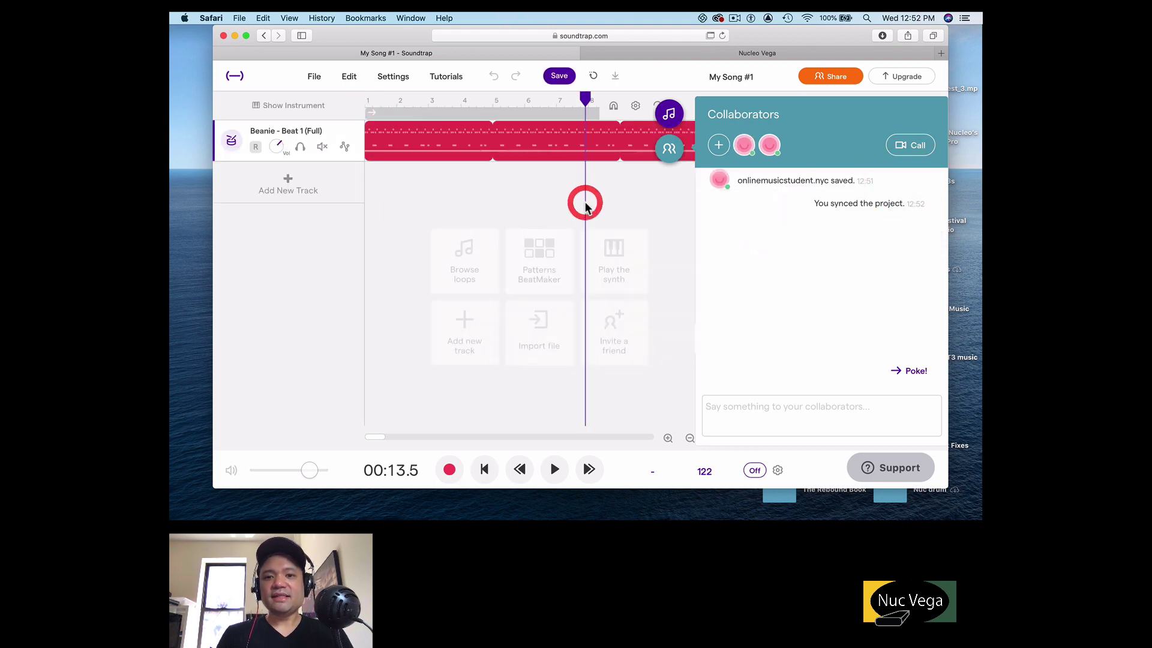
{"action": "key", "text": "space"}
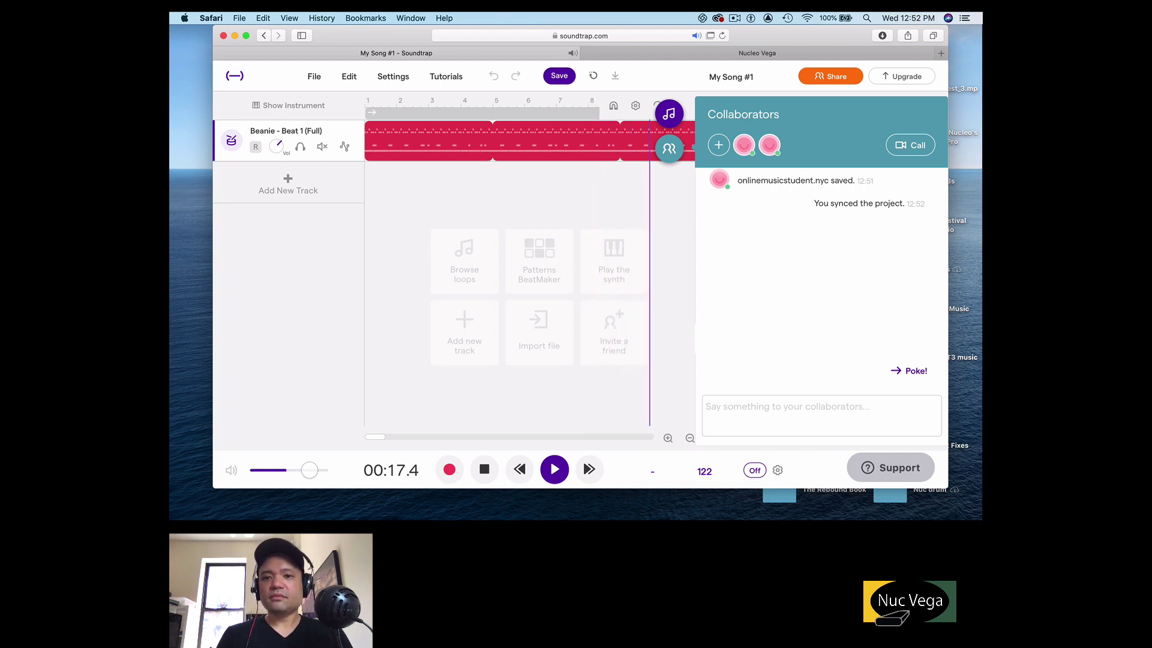
{"action": "key", "text": "space"}
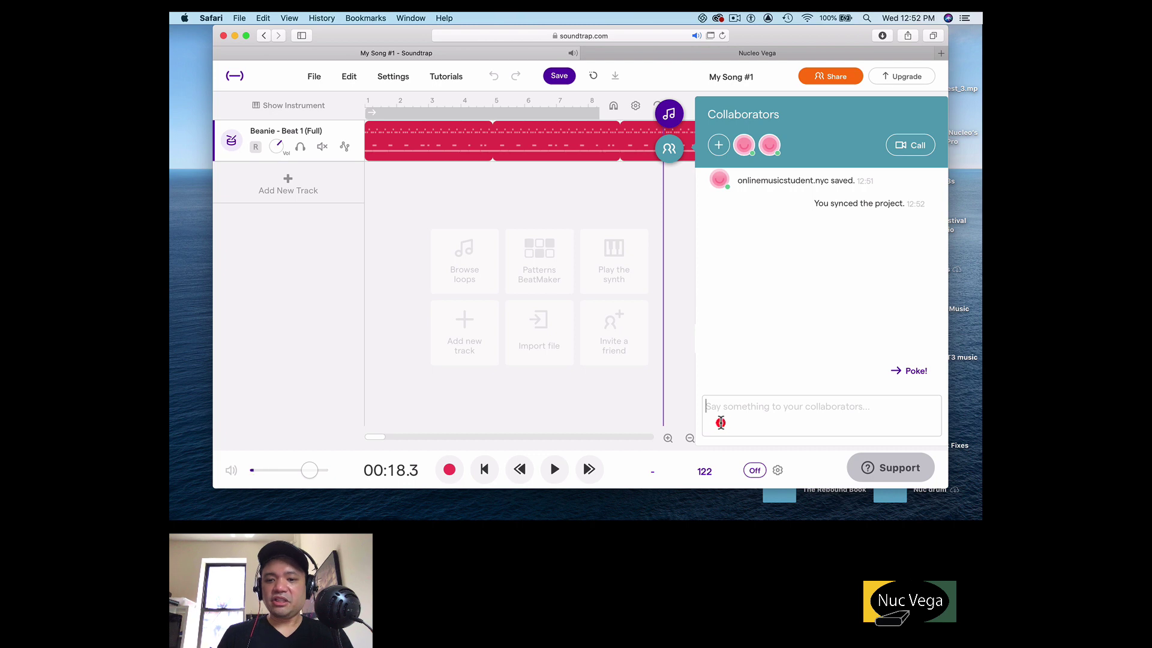
{"action": "left_click", "coordinate": [721, 420]}
{"action": "type", "text": "Great "}
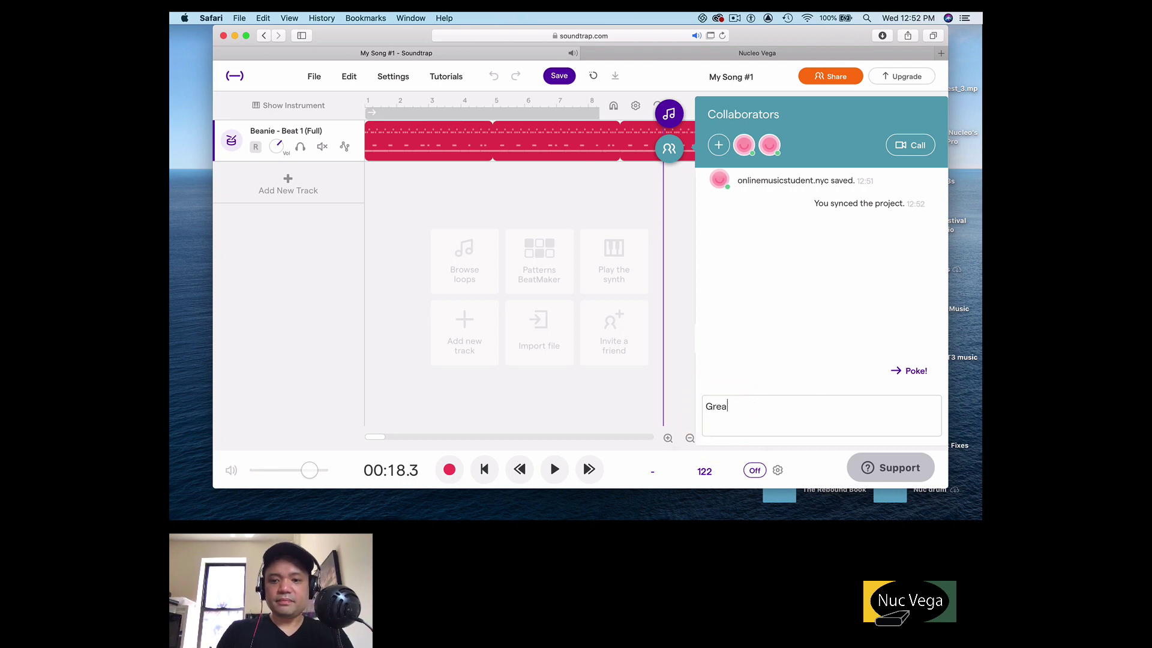
{"action": "type", "text": "Job!"}
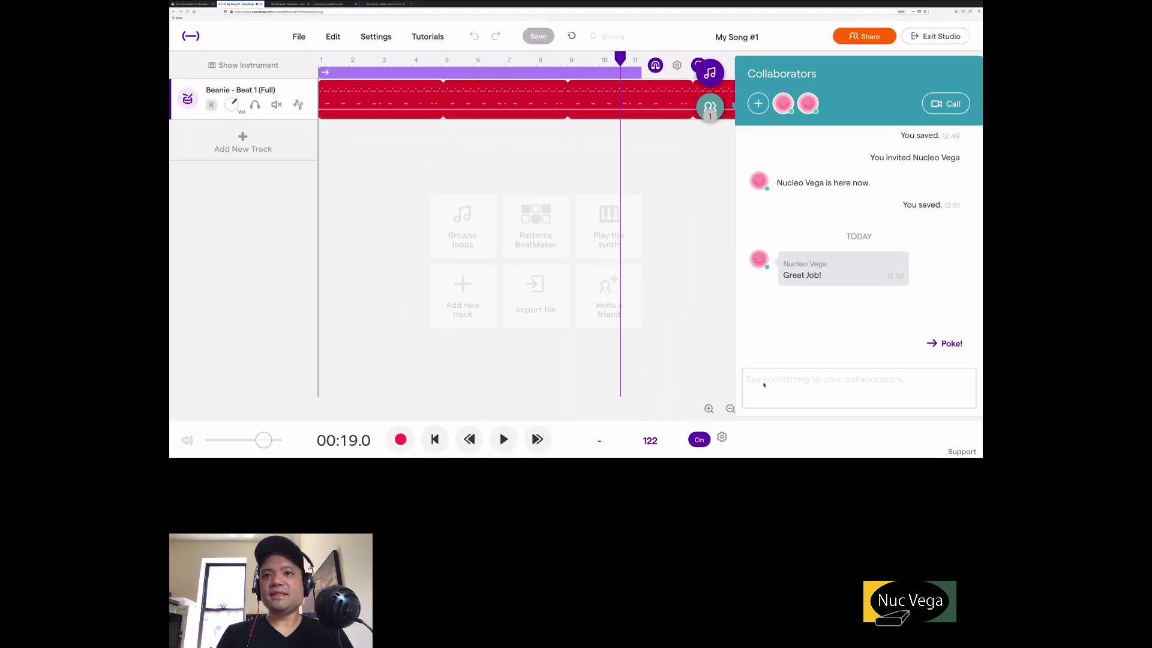
Send the reply 'Thanks!' (typed as 'Tyhanks!') in the collaborators chat.
{"action": "left_click", "coordinate": [763, 382]}
{"action": "type", "text": "Ty"}
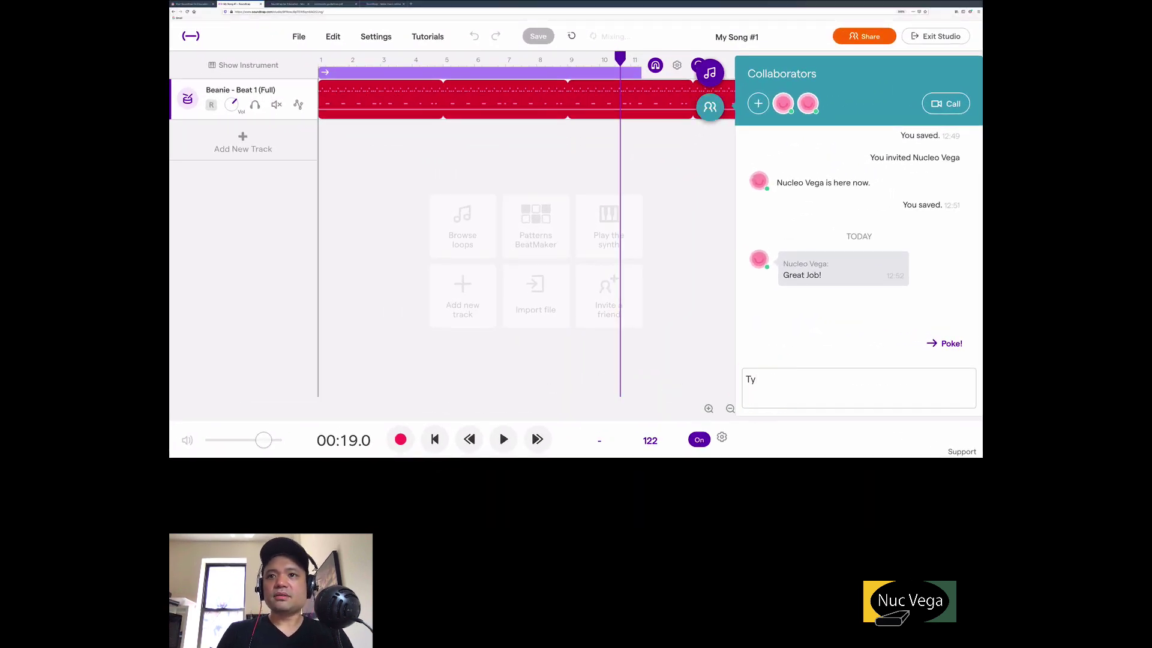
{"action": "type", "text": "hanks!"}
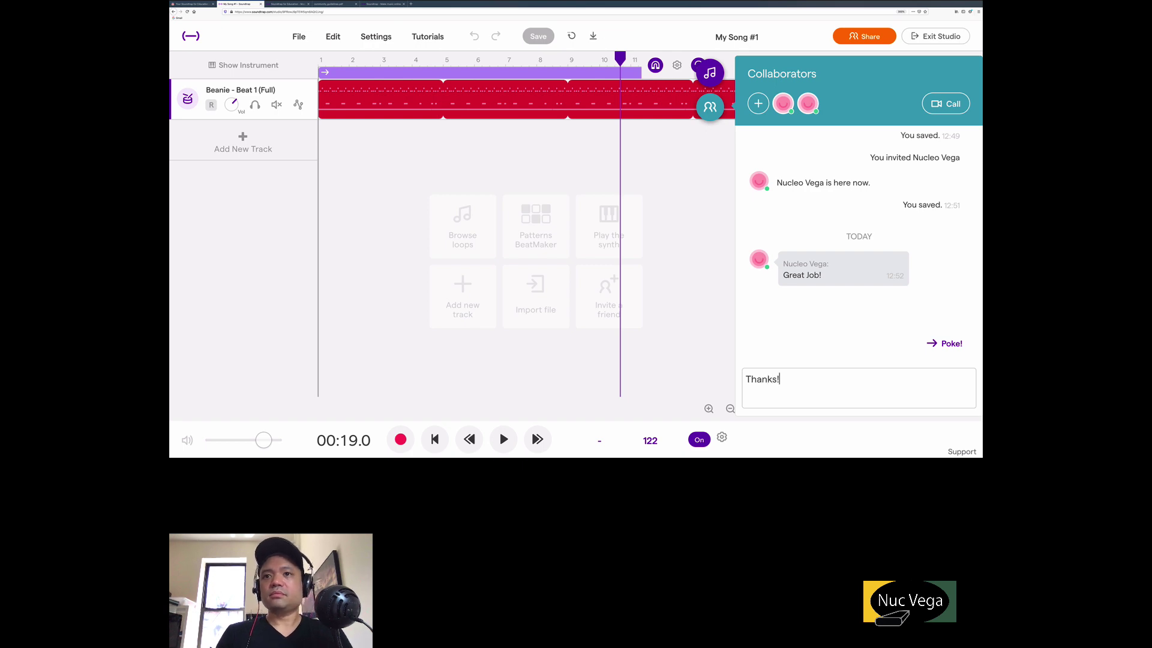
{"action": "key", "text": "Return"}
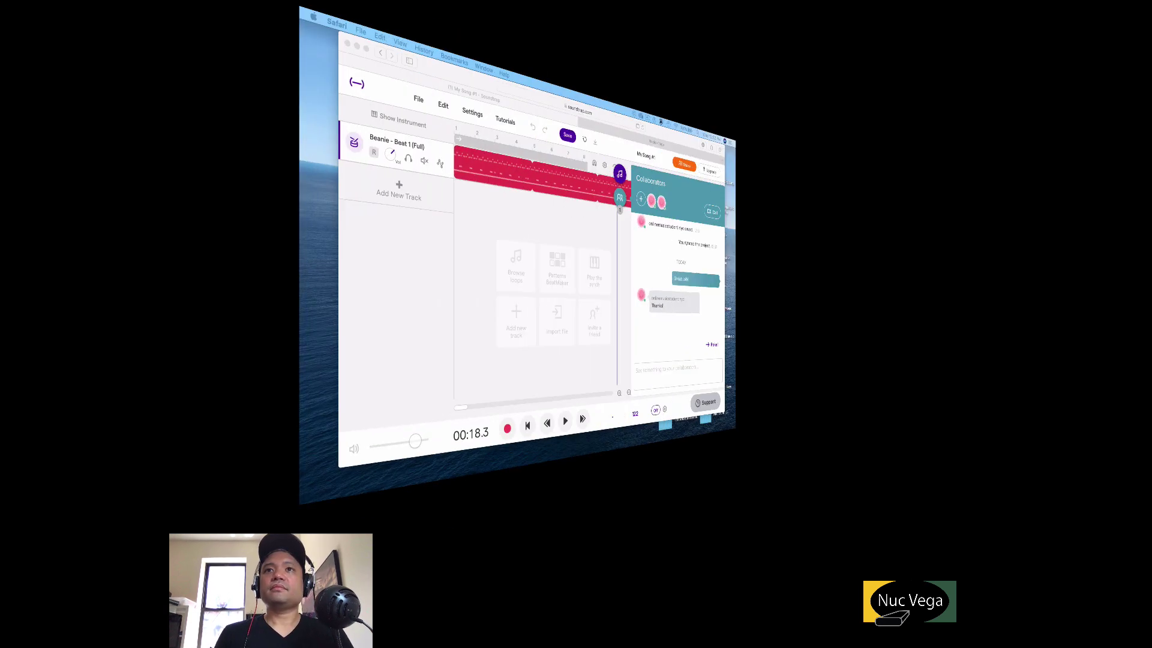